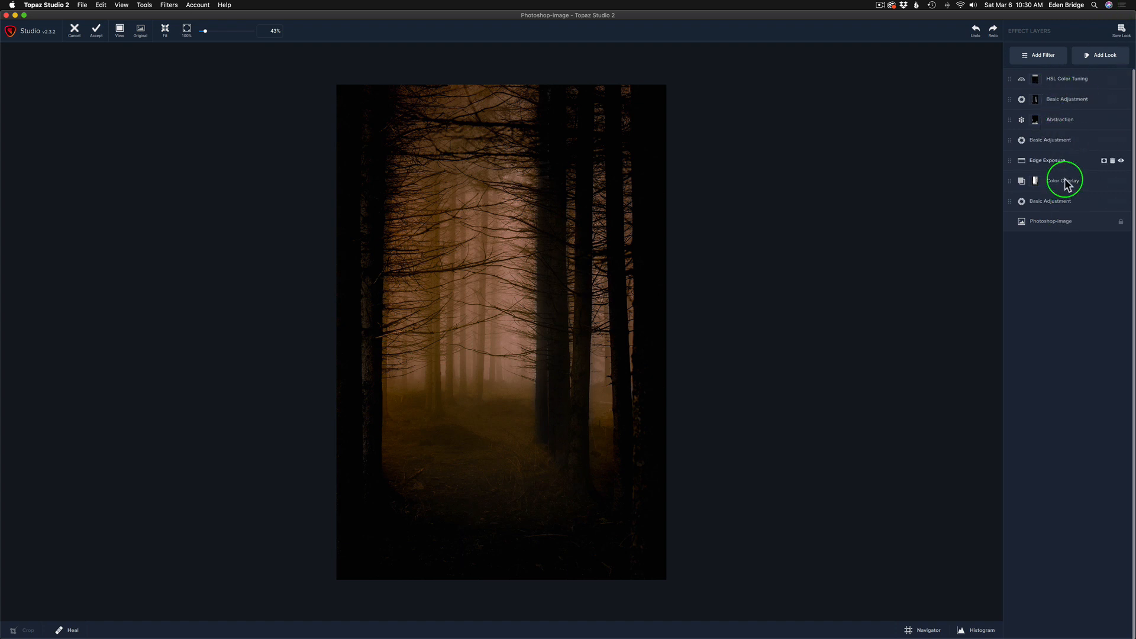
# Step: Reset all changes made to the forest image
pyautogui.click(82, 6)
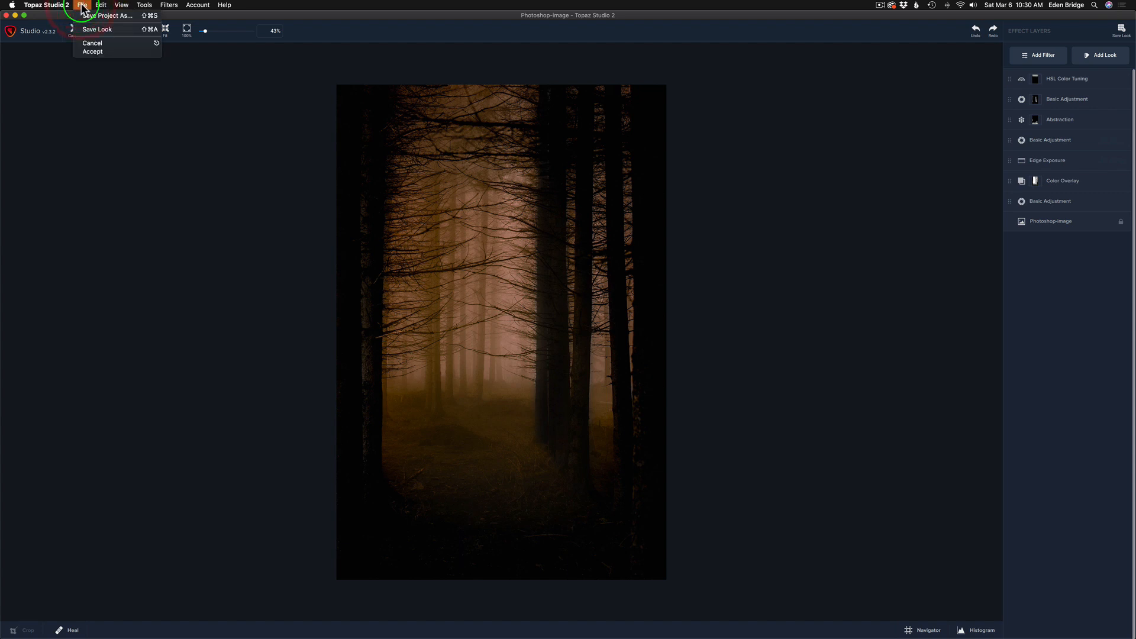
pyautogui.moveTo(97, 8)
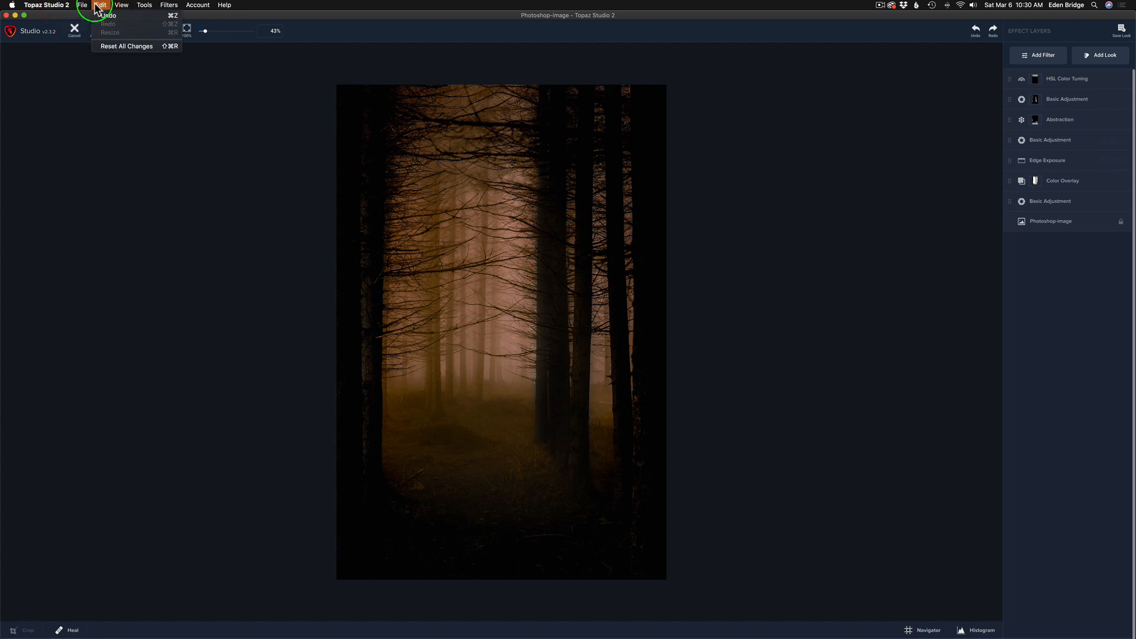
pyautogui.click(142, 51)
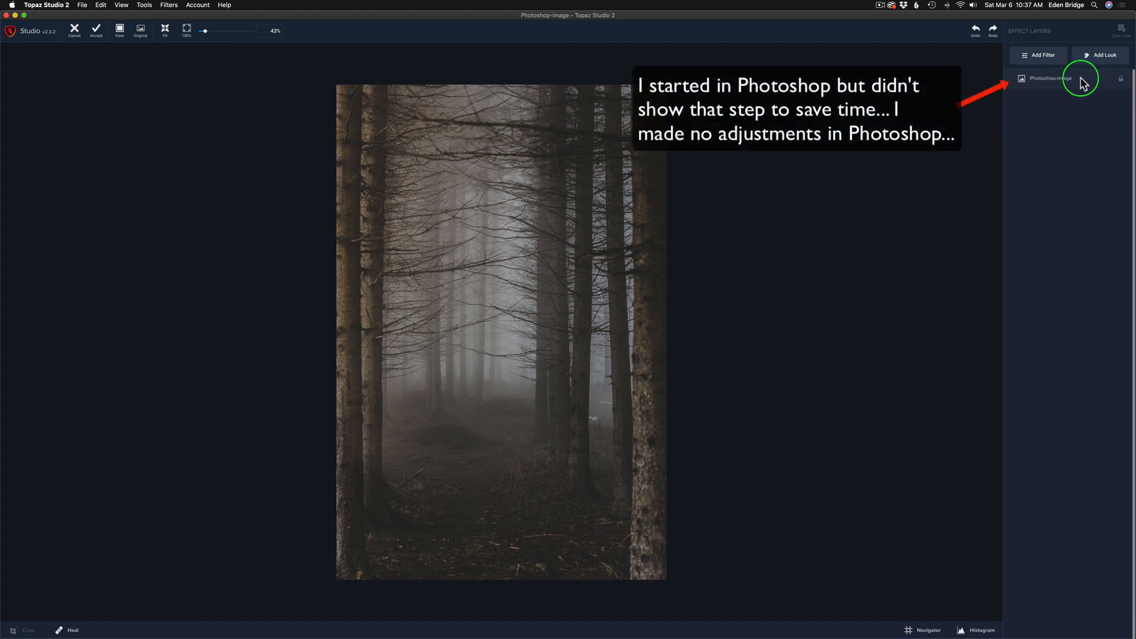
# Step: Apply the Forest Glow 2 look from My Looks to the forest image with an amount of 100
pyautogui.click(1102, 59)
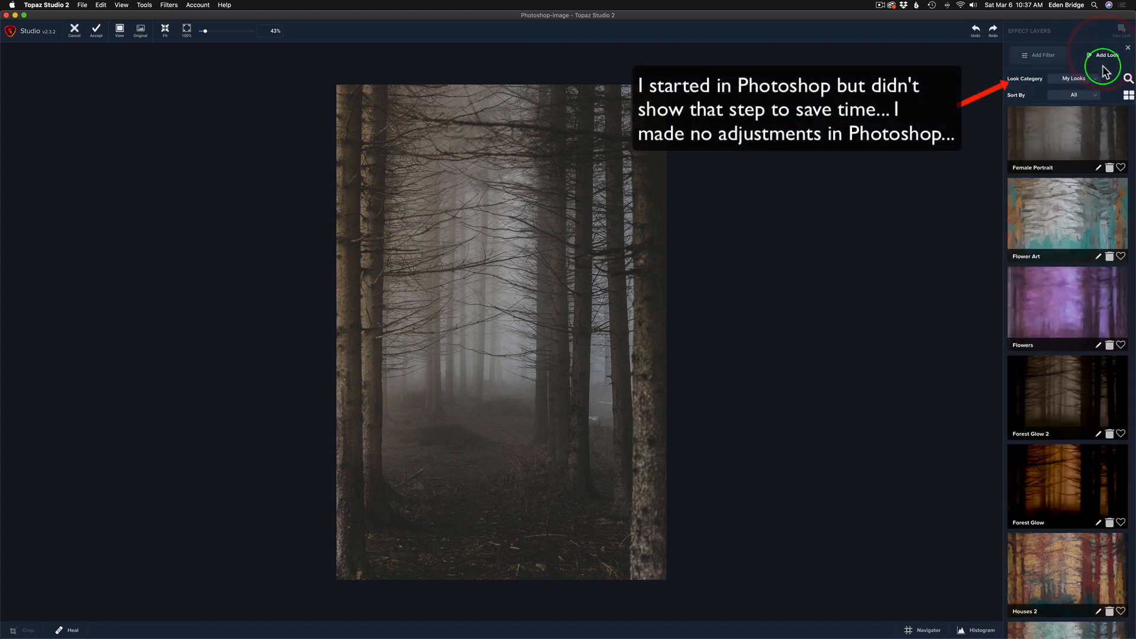
pyautogui.scroll(-3, 1022, 348)
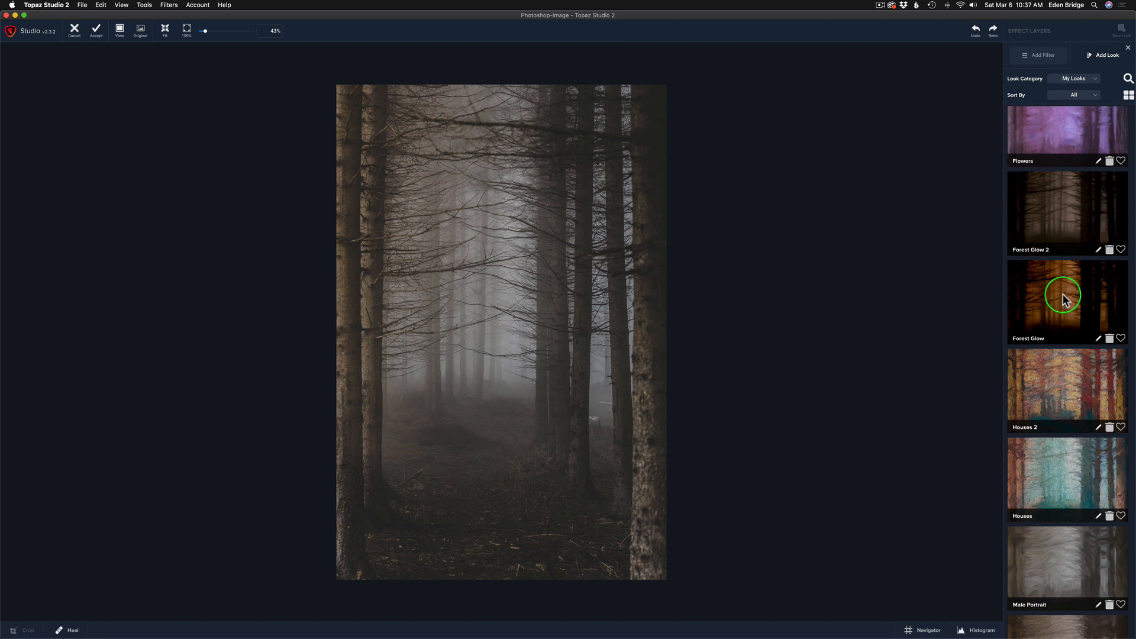
pyautogui.scroll(1, 1061, 211)
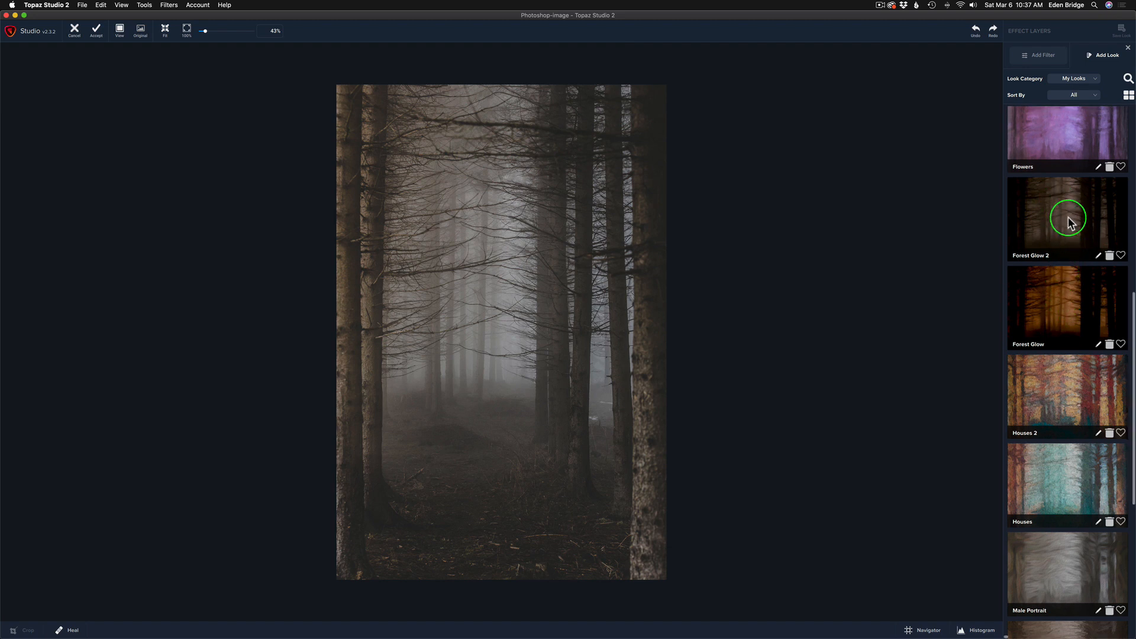
pyautogui.click(1062, 212)
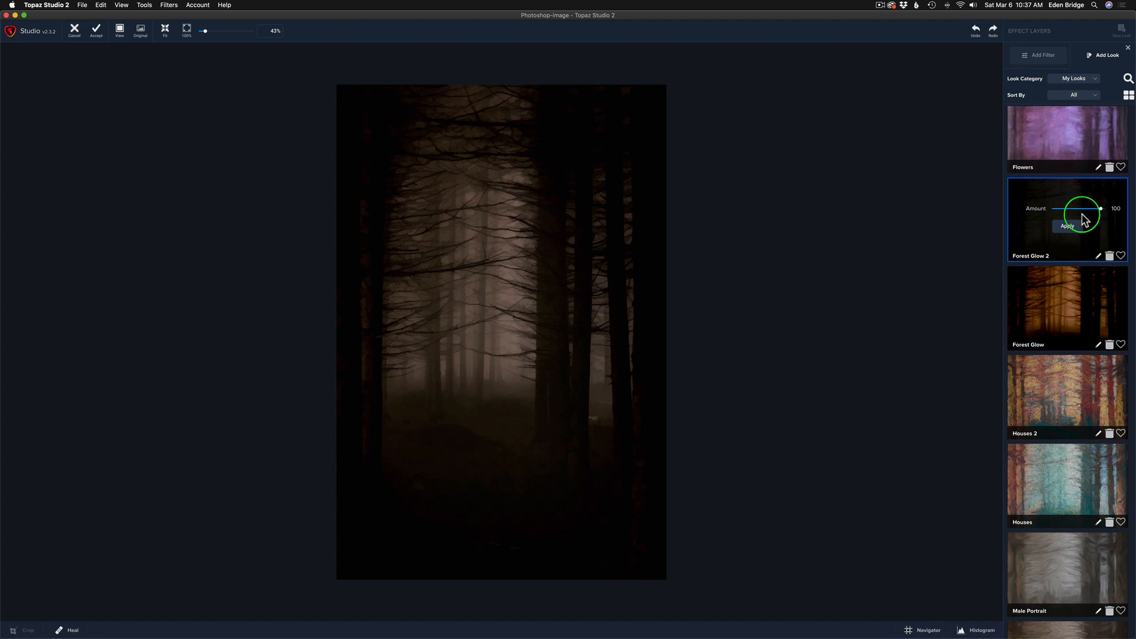
pyautogui.click(1070, 228)
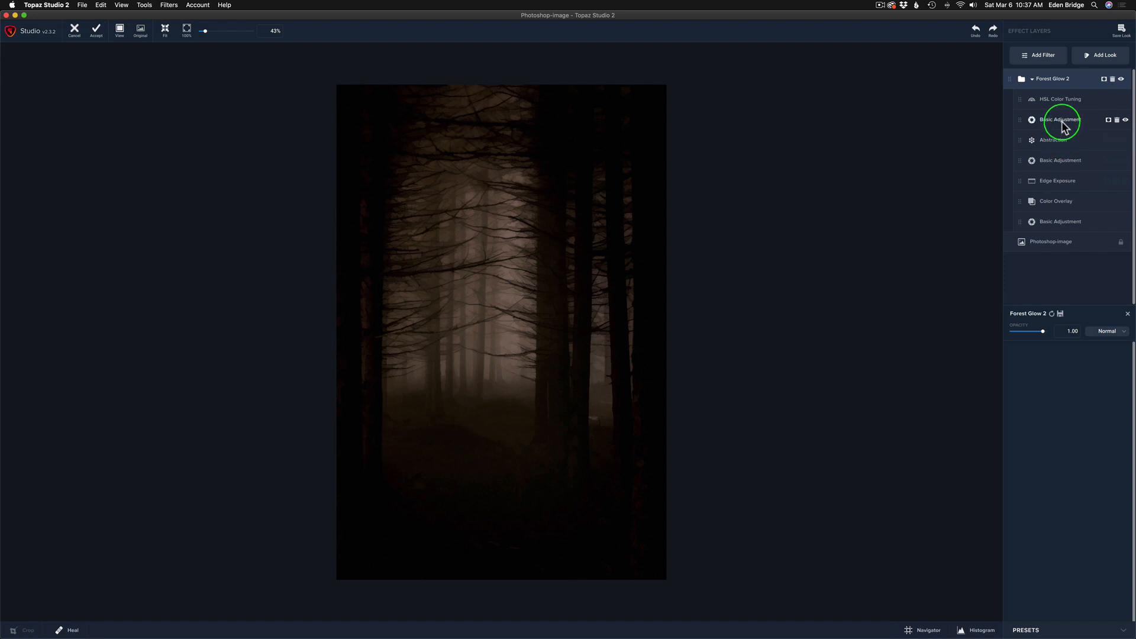
# Step: Disable every effect in the Forest Glow 2 group except the lowest Basic Adjustment
pyautogui.click(1125, 100)
pyautogui.click(1125, 120)
pyautogui.click(1126, 140)
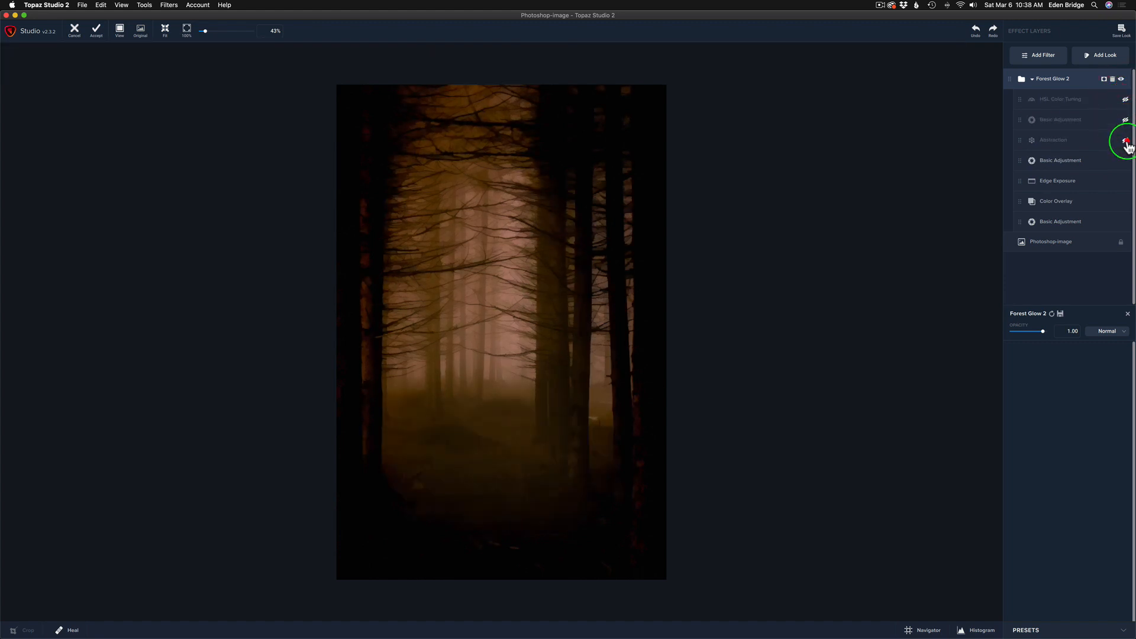
pyautogui.click(1125, 160)
pyautogui.click(1125, 181)
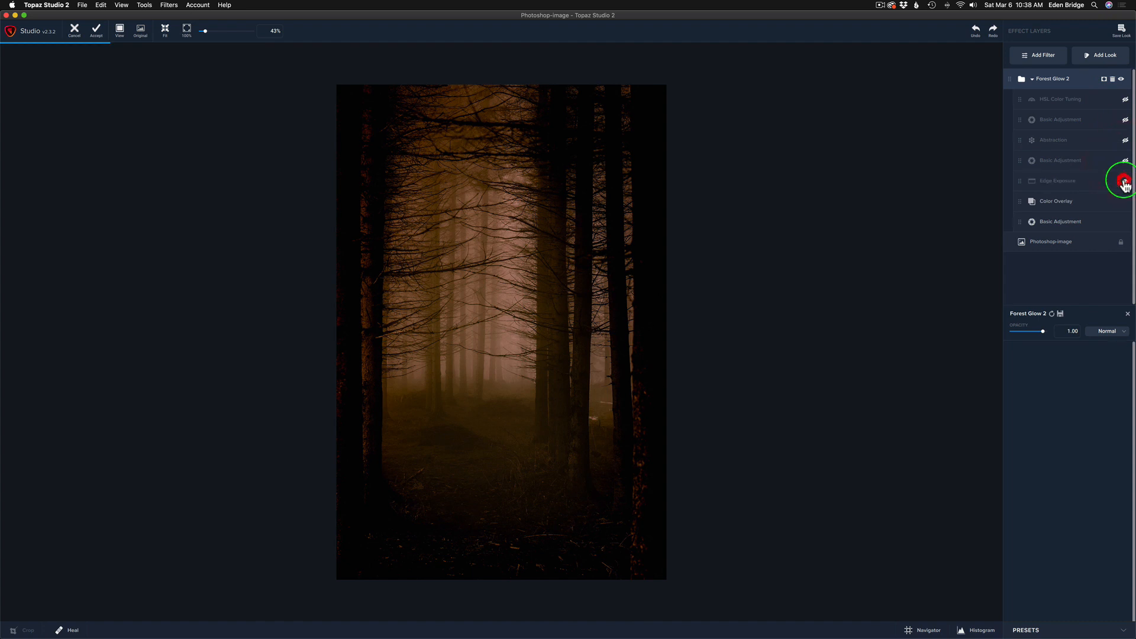
pyautogui.click(1125, 201)
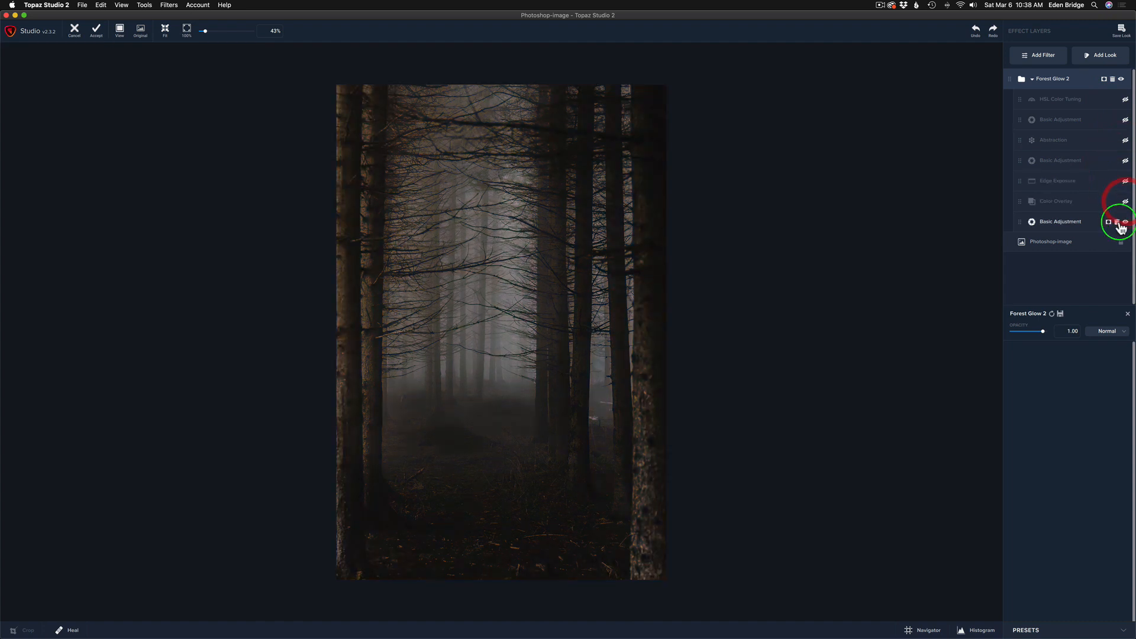
# Step: Examine the lowest Basic Adjustment's settings and compare the image with that effect off and on
pyautogui.click(1064, 228)
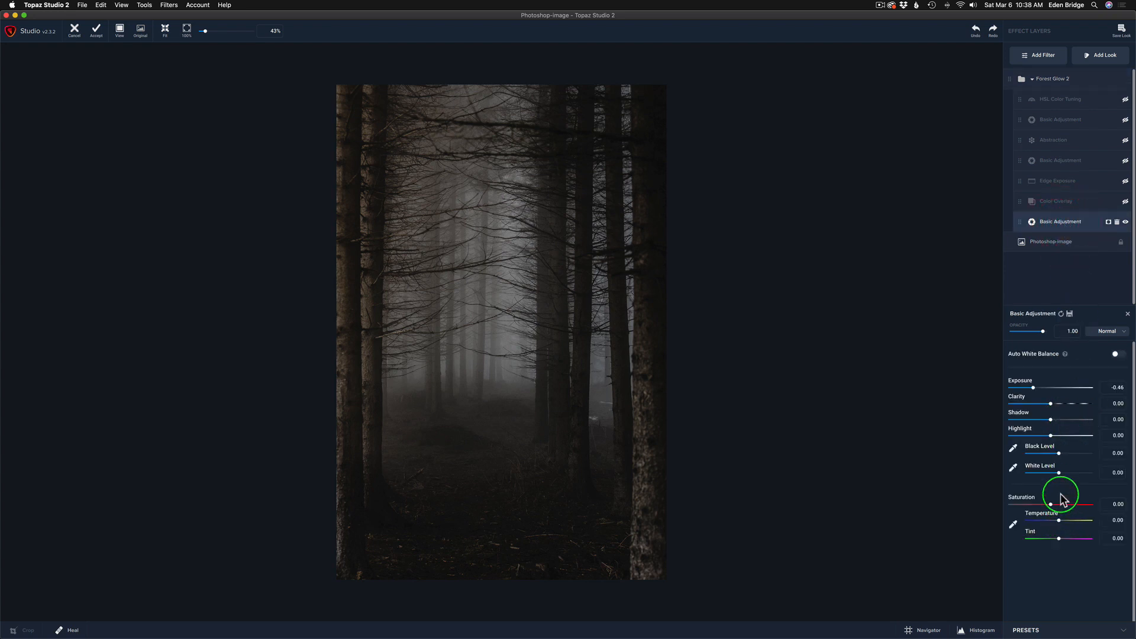
pyautogui.click(1125, 202)
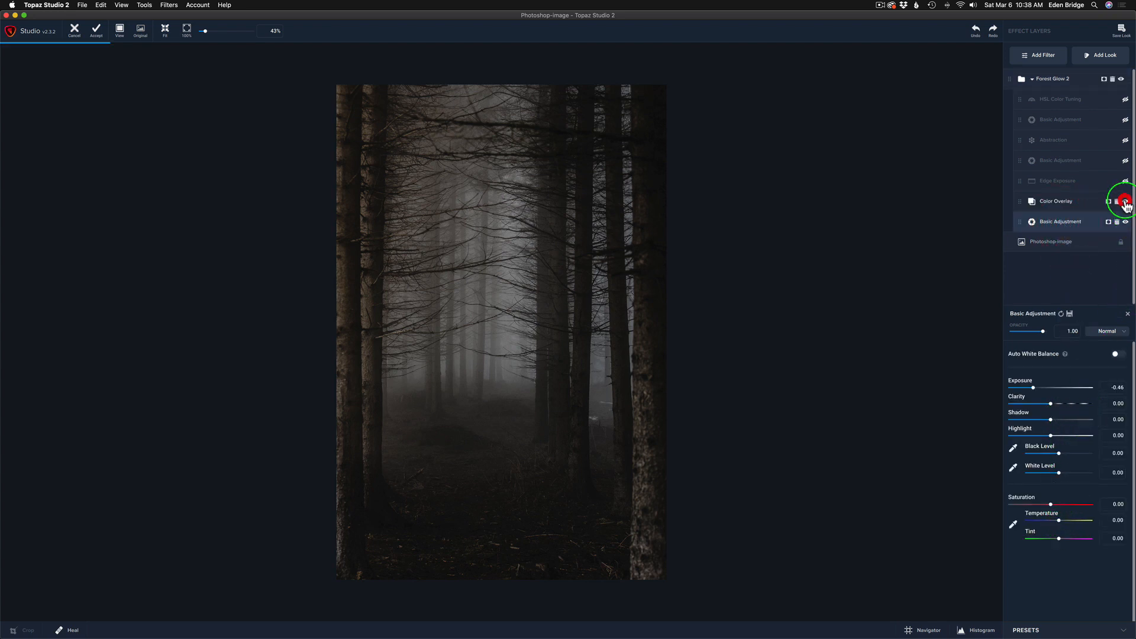
pyautogui.click(1125, 202)
pyautogui.click(1125, 223)
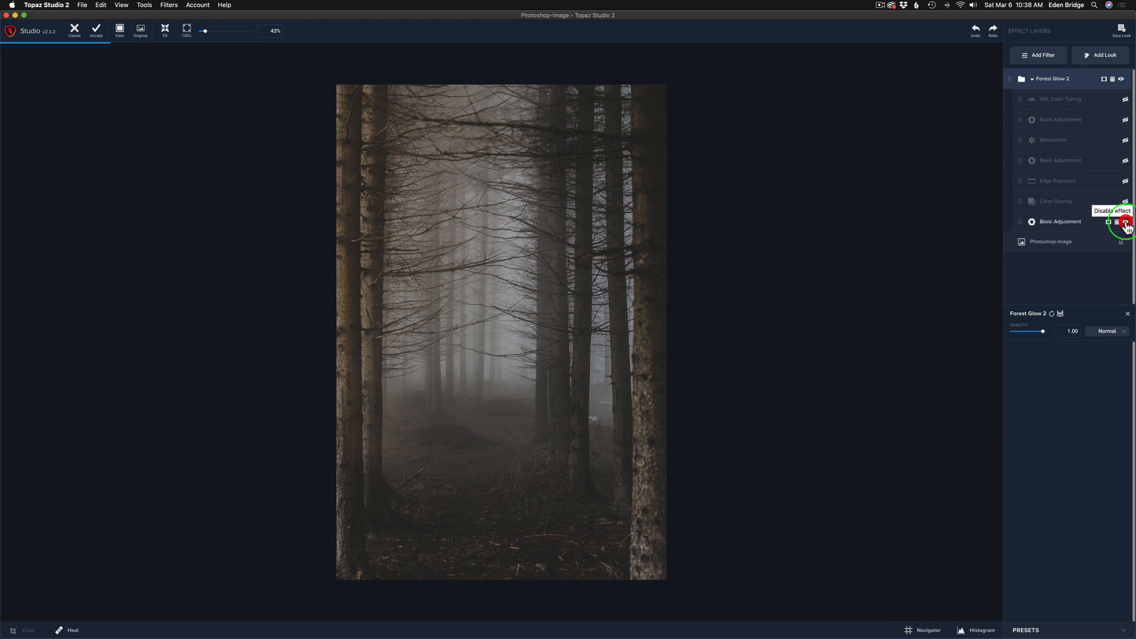
pyautogui.click(1126, 223)
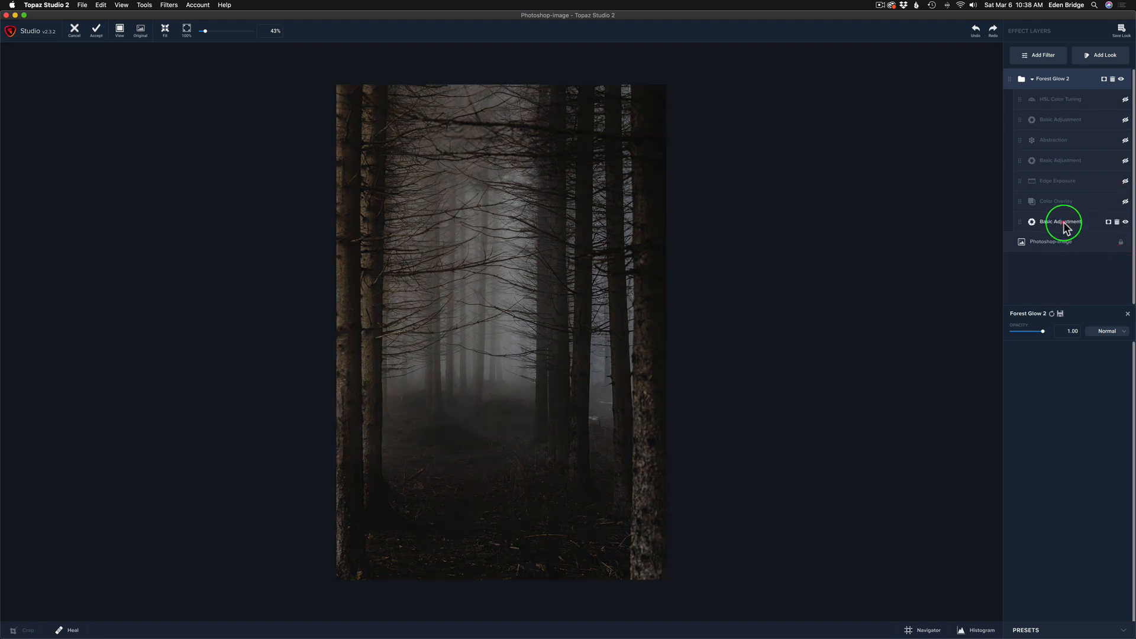
pyautogui.click(1062, 227)
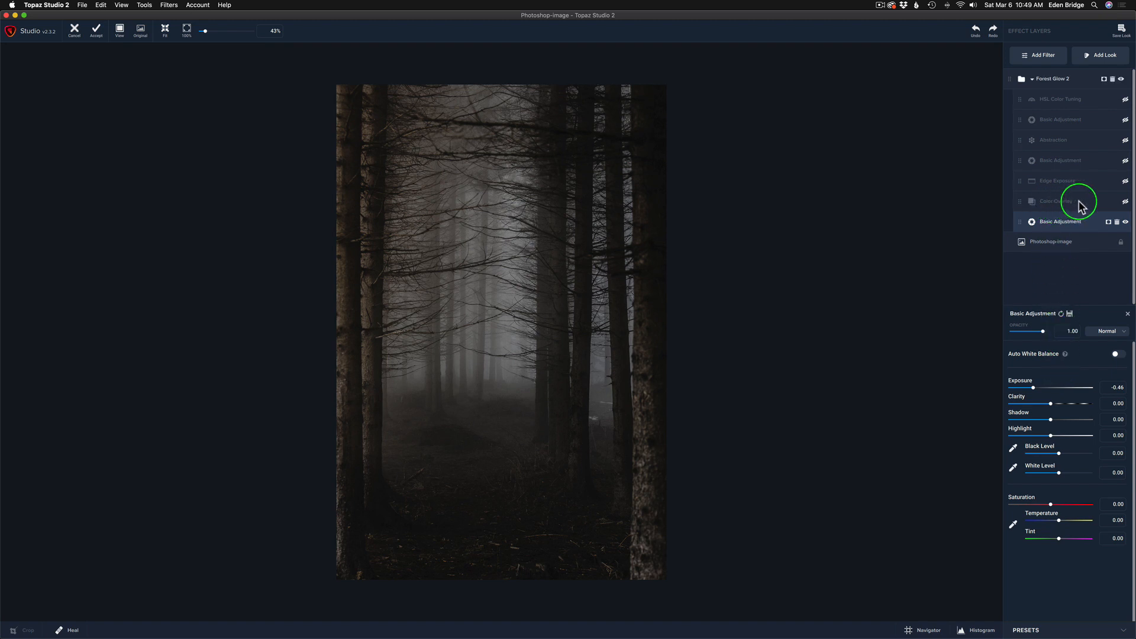
# Step: Enable the Color Overlay effect in the Forest Glow 2 group and open its settings
pyautogui.click(1125, 202)
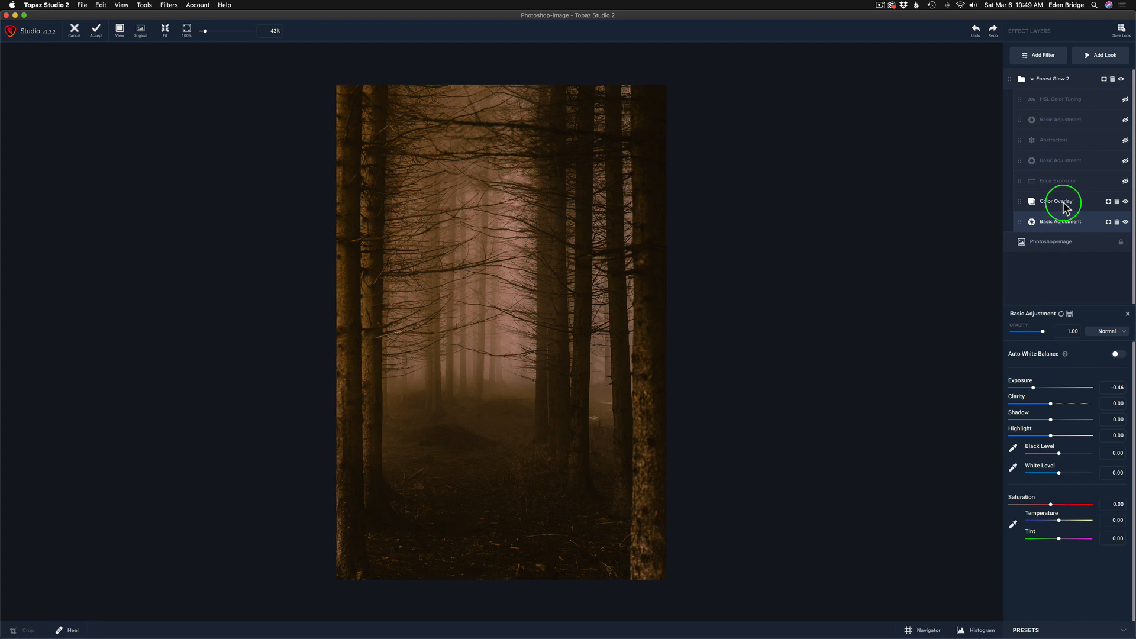
pyautogui.click(1042, 55)
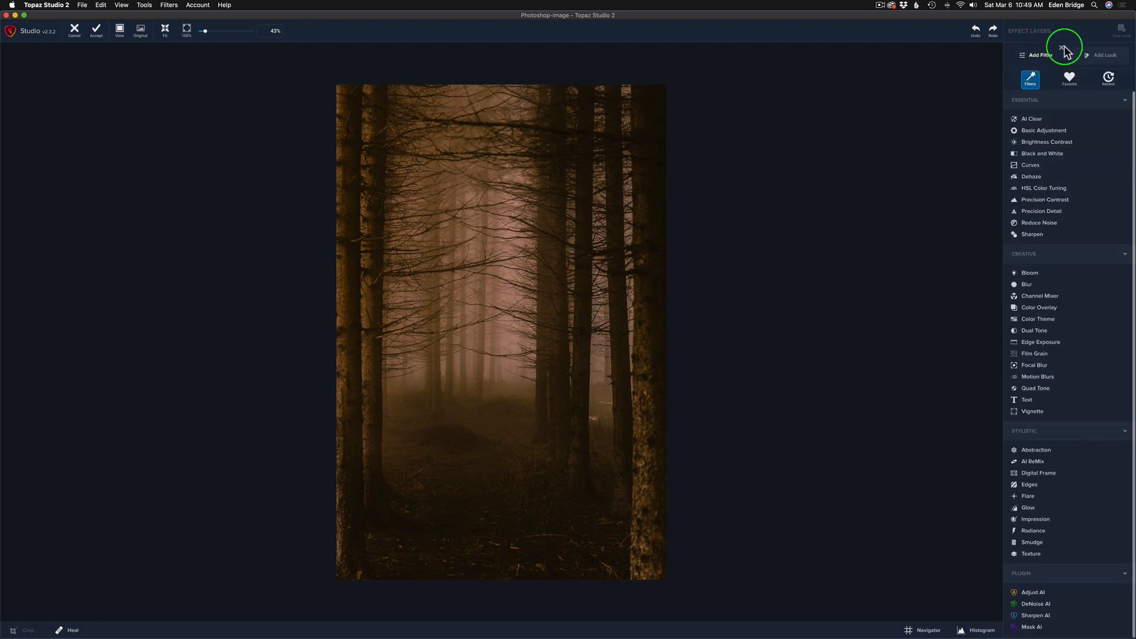
pyautogui.click(1059, 48)
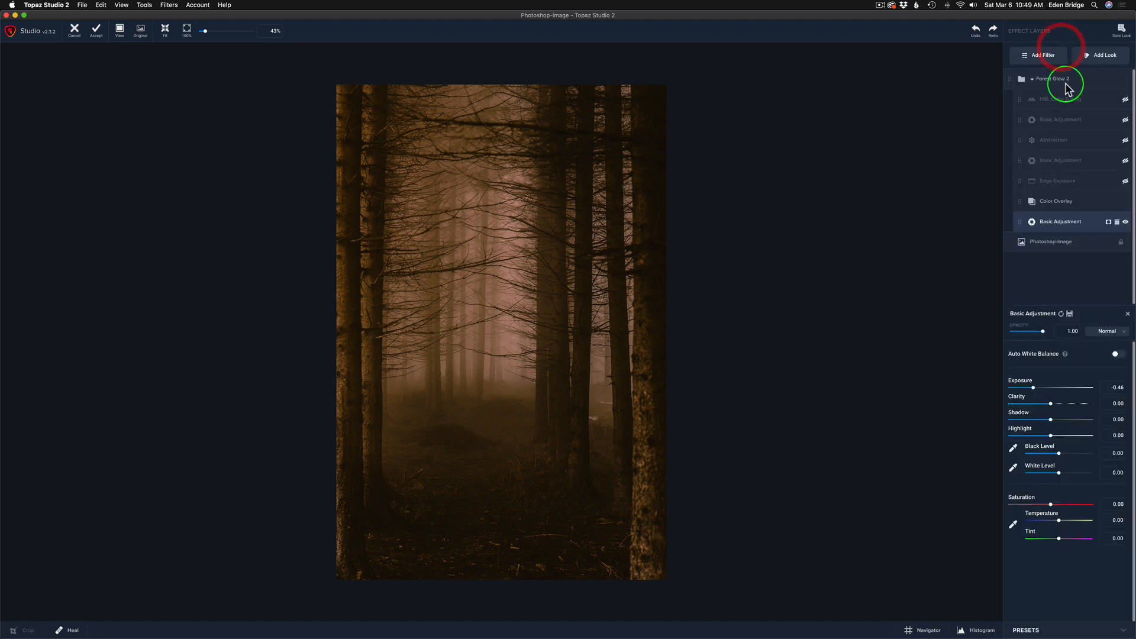
pyautogui.click(1072, 199)
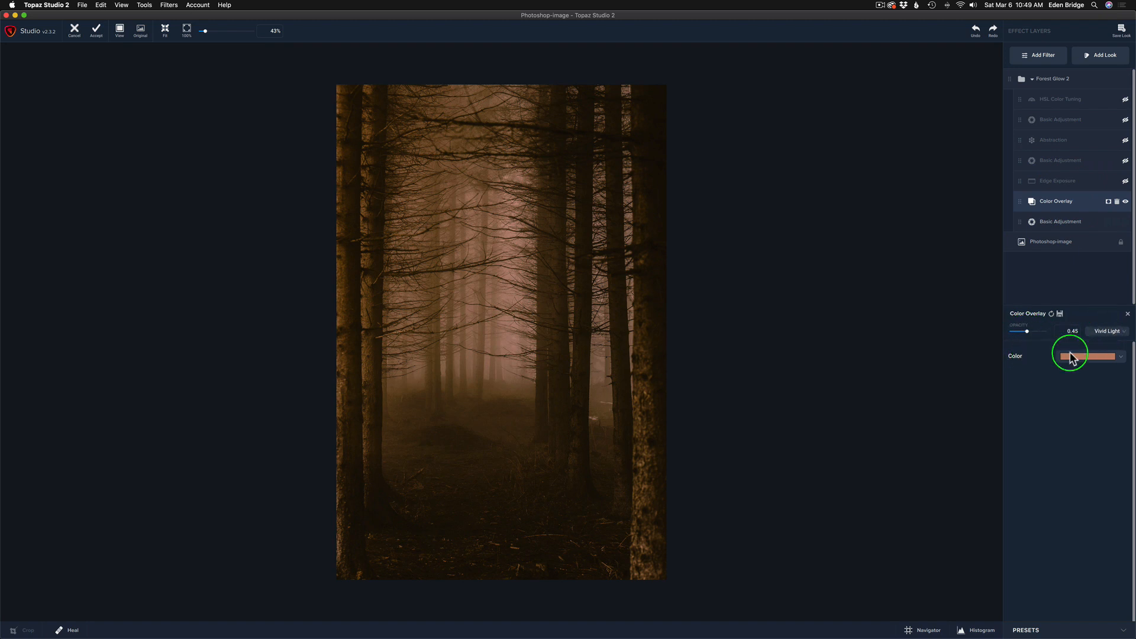
# Step: Fine-tune the brightness of the Color Overlay's peach-orange color and accept the color
pyautogui.click(1120, 357)
pyautogui.click(1120, 358)
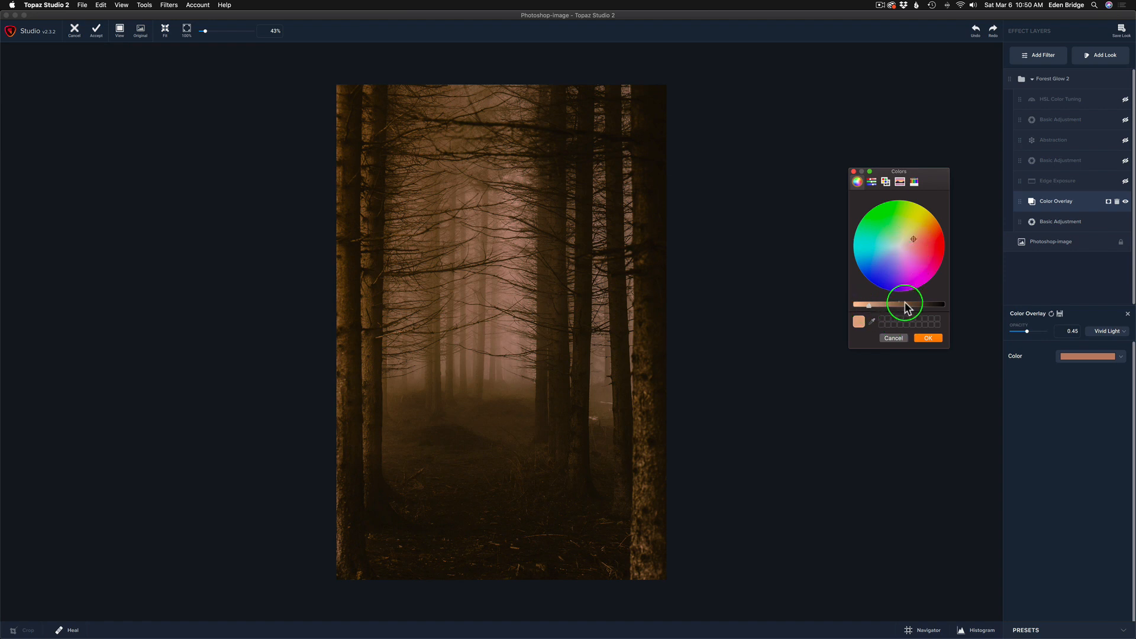
pyautogui.click(869, 305)
pyautogui.moveTo(869, 306)
pyautogui.mouseDown()
pyautogui.moveTo(887, 307)
pyautogui.moveTo(871, 308)
pyautogui.mouseUp()
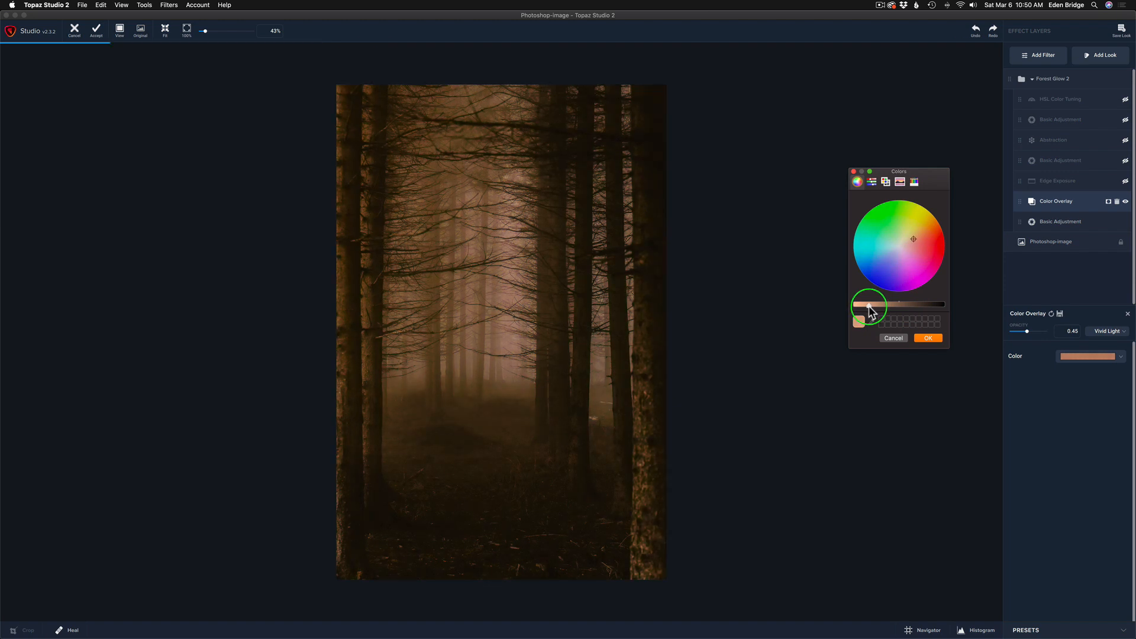
pyautogui.click(869, 307)
pyautogui.click(931, 340)
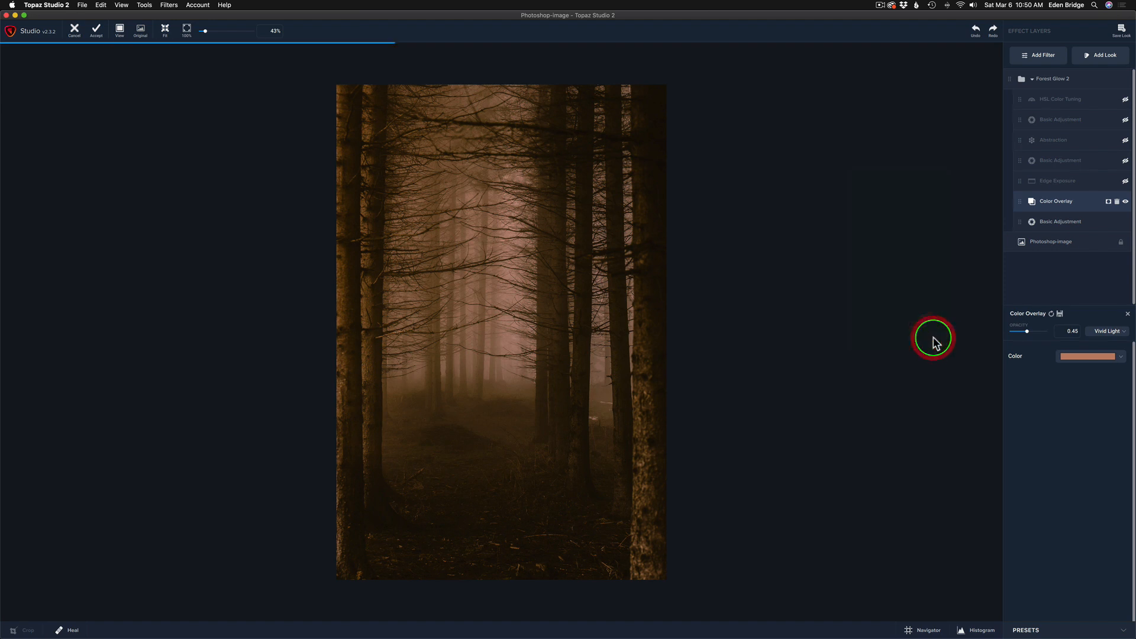
# Step: Try the Normal blend mode on the Color Overlay and return it to Vivid Light, keeping opacity at 0.45
pyautogui.click(1126, 335)
pyautogui.click(1112, 339)
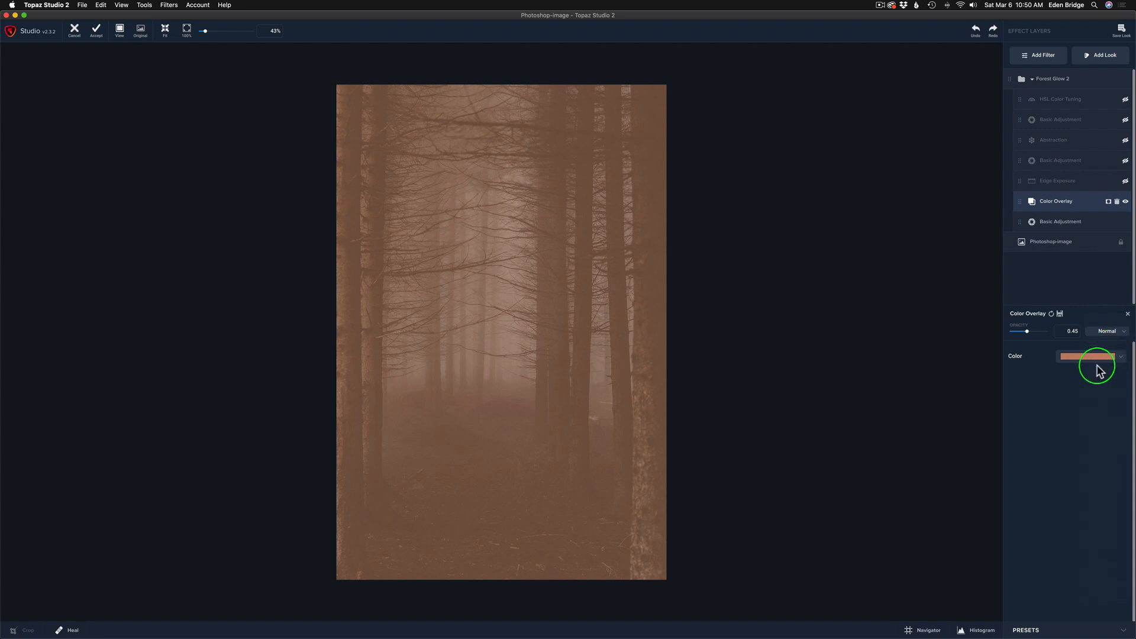
pyautogui.click(1125, 337)
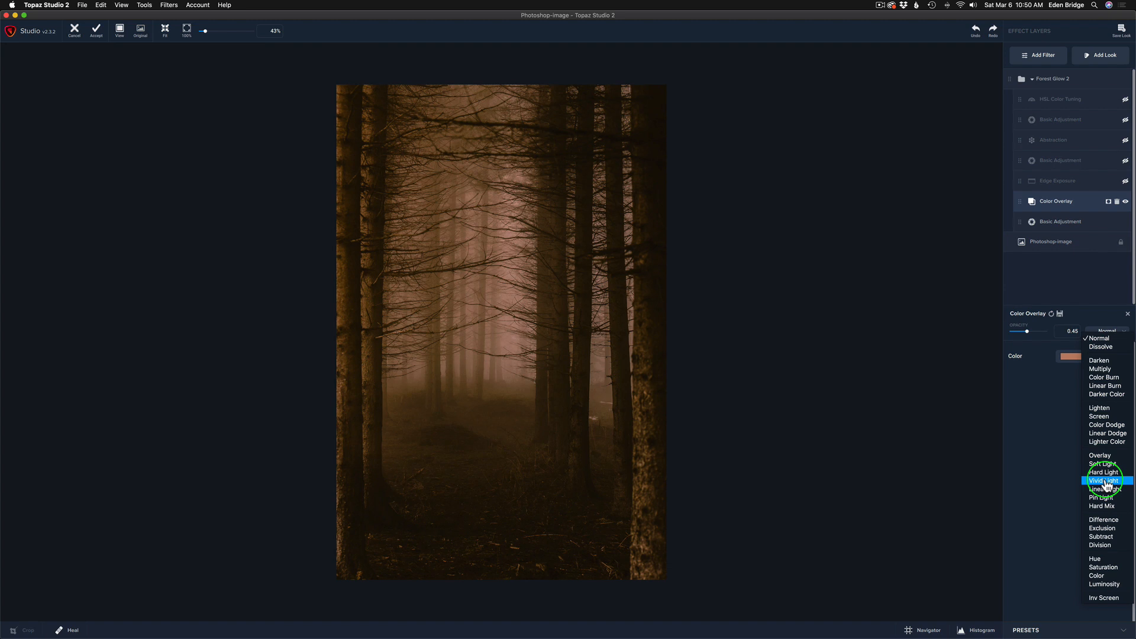
pyautogui.click(1107, 482)
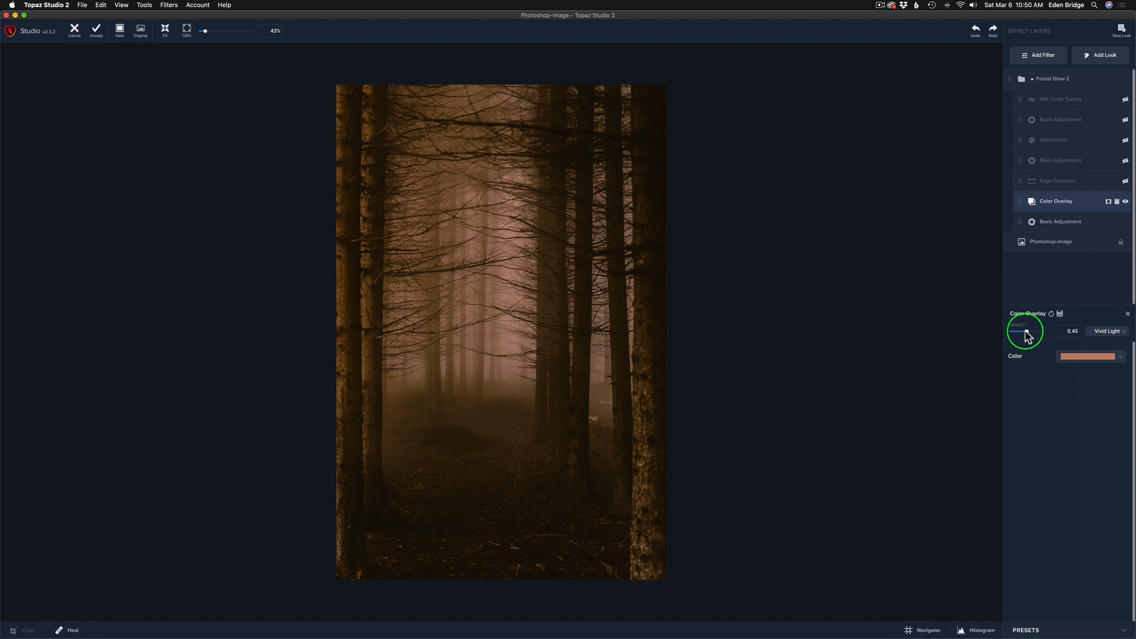
pyautogui.moveTo(1025, 330)
pyautogui.mouseDown()
pyautogui.moveTo(1055, 327)
pyautogui.moveTo(1025, 333)
pyautogui.mouseUp()
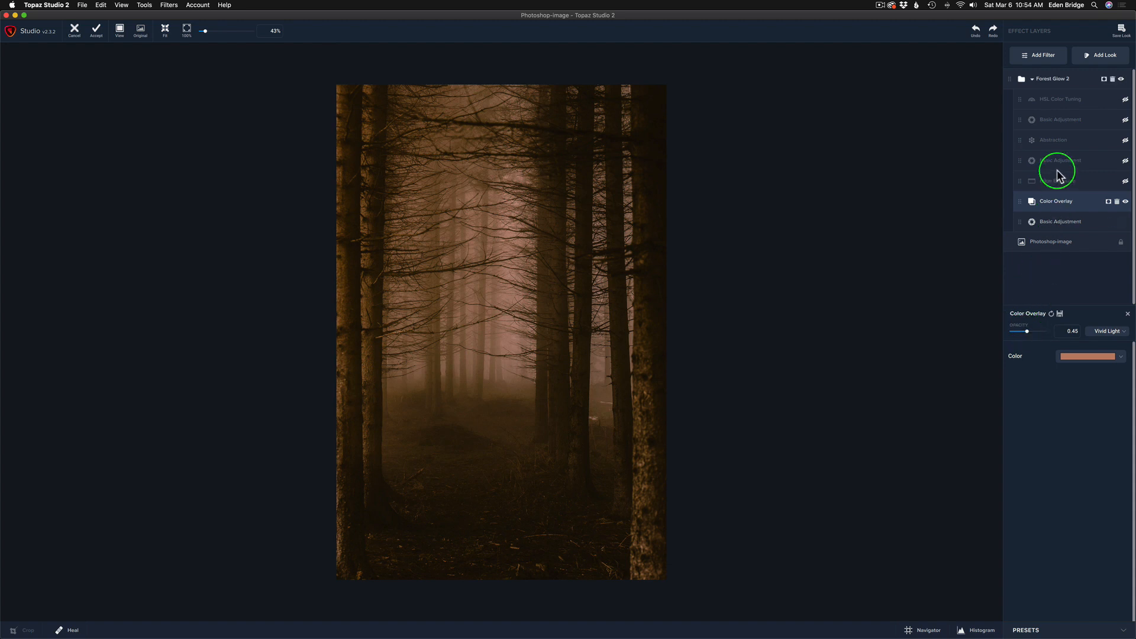
# Step: Add a mask to the Color Overlay and apply a black gradient that fades the color out over the lower forest floor
pyautogui.click(1110, 202)
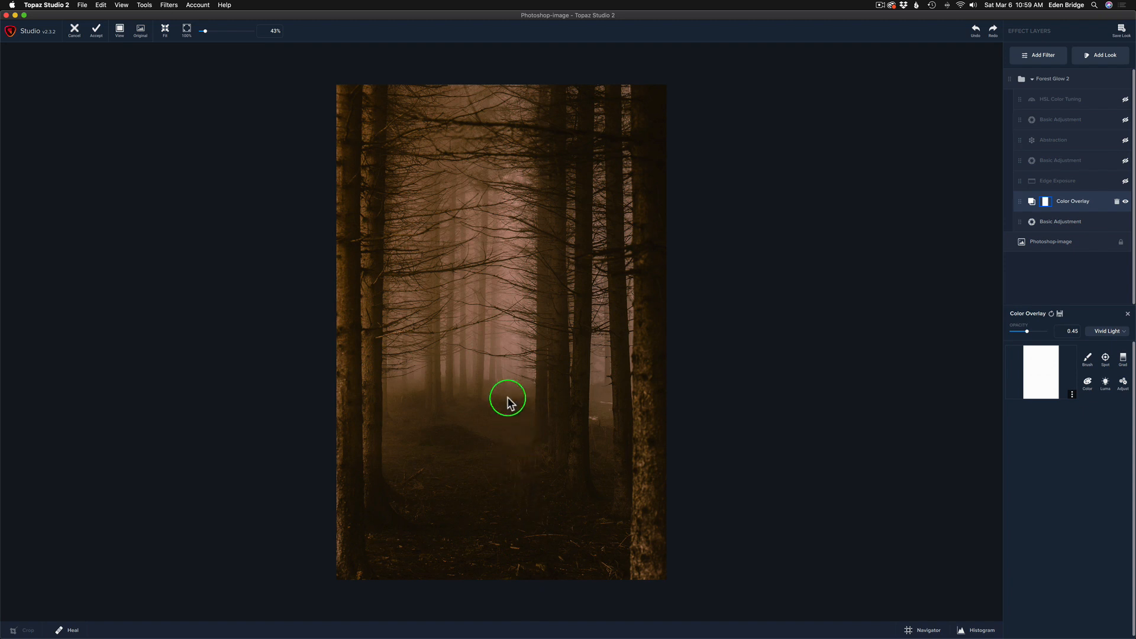
pyautogui.click(1123, 360)
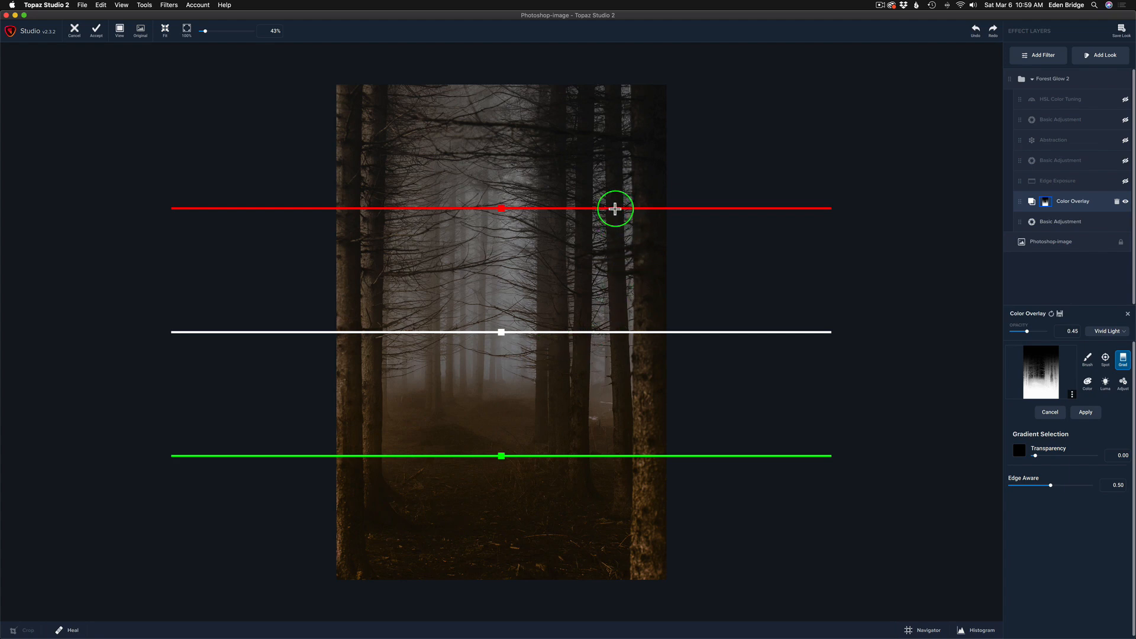
pyautogui.moveTo(613, 208); pyautogui.dragTo(496, 555)
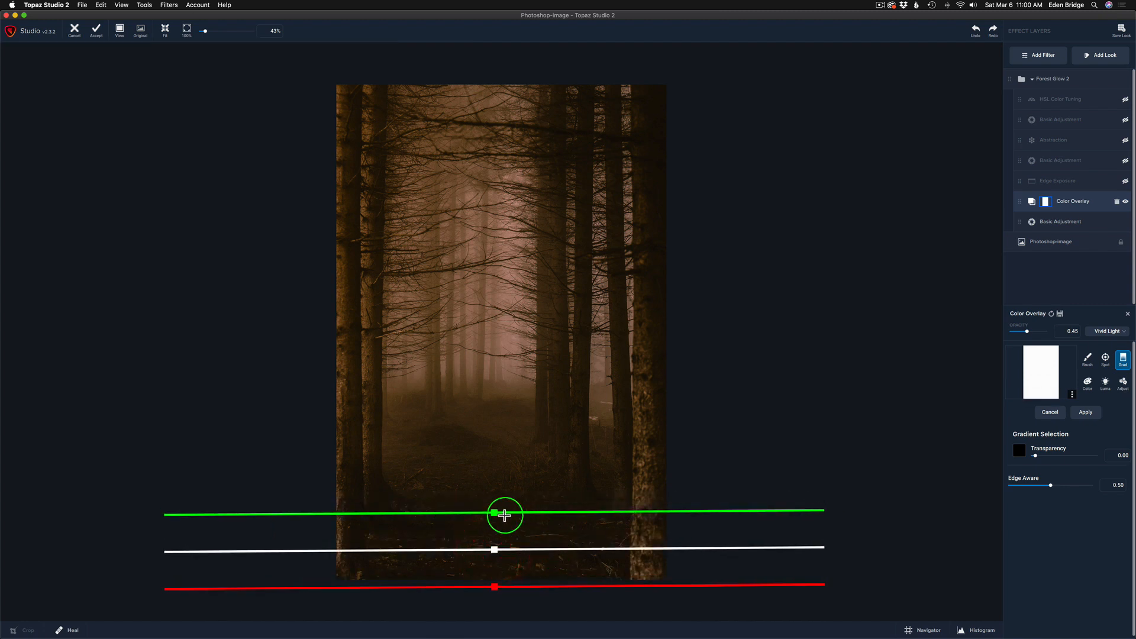
pyautogui.moveTo(496, 516); pyautogui.dragTo(494, 444)
pyautogui.moveTo(497, 516)
pyautogui.mouseDown()
pyautogui.moveTo(491, 484)
pyautogui.moveTo(490, 500)
pyautogui.mouseUp()
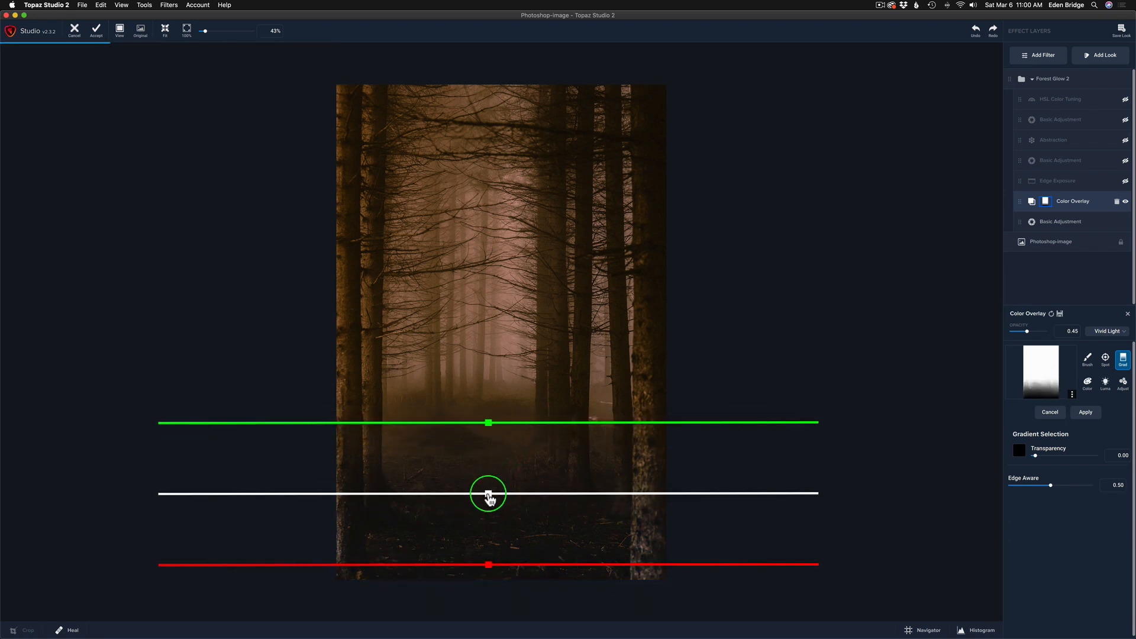
pyautogui.click(1084, 414)
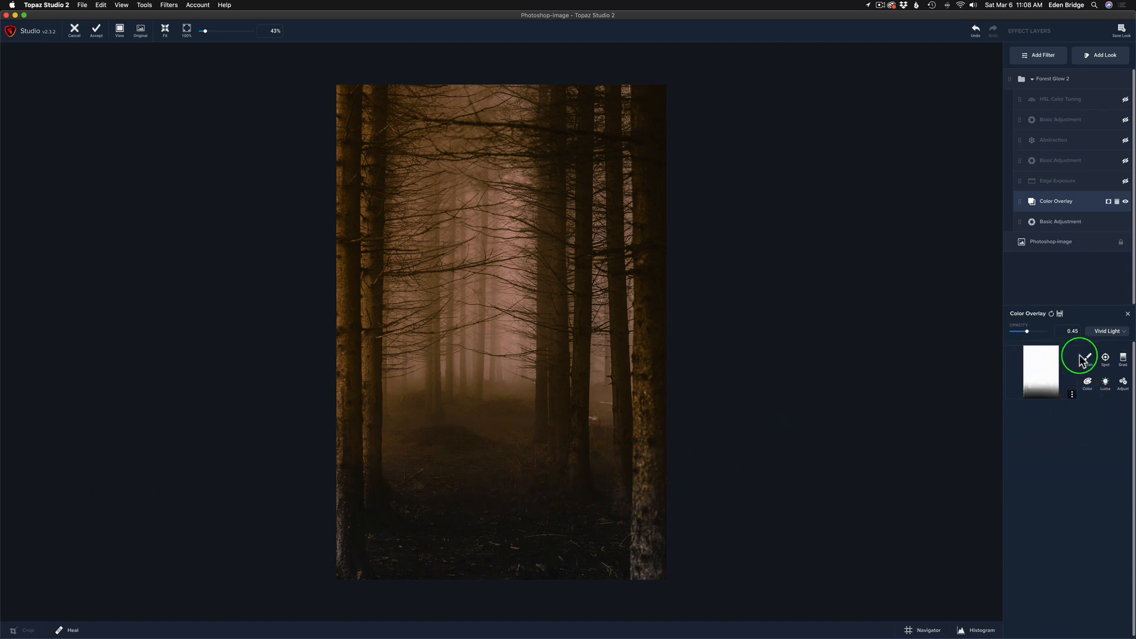
# Step: Paint the Color Overlay off the two left-hand tree trunks with a black mask brush at radius 0.30
pyautogui.click(1088, 359)
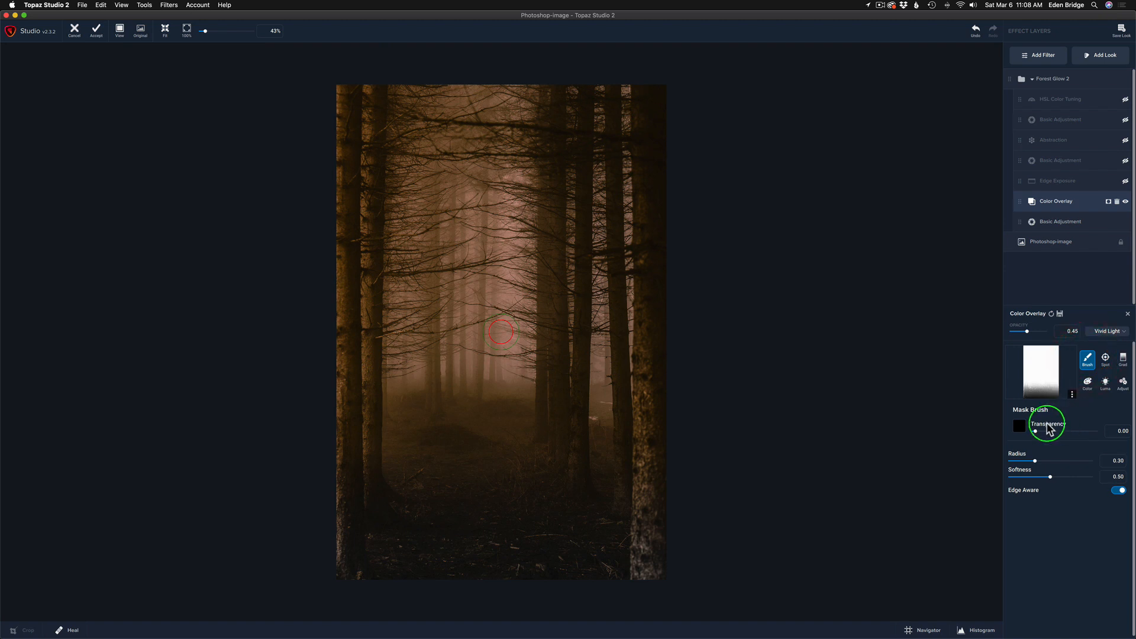
pyautogui.click(1023, 433)
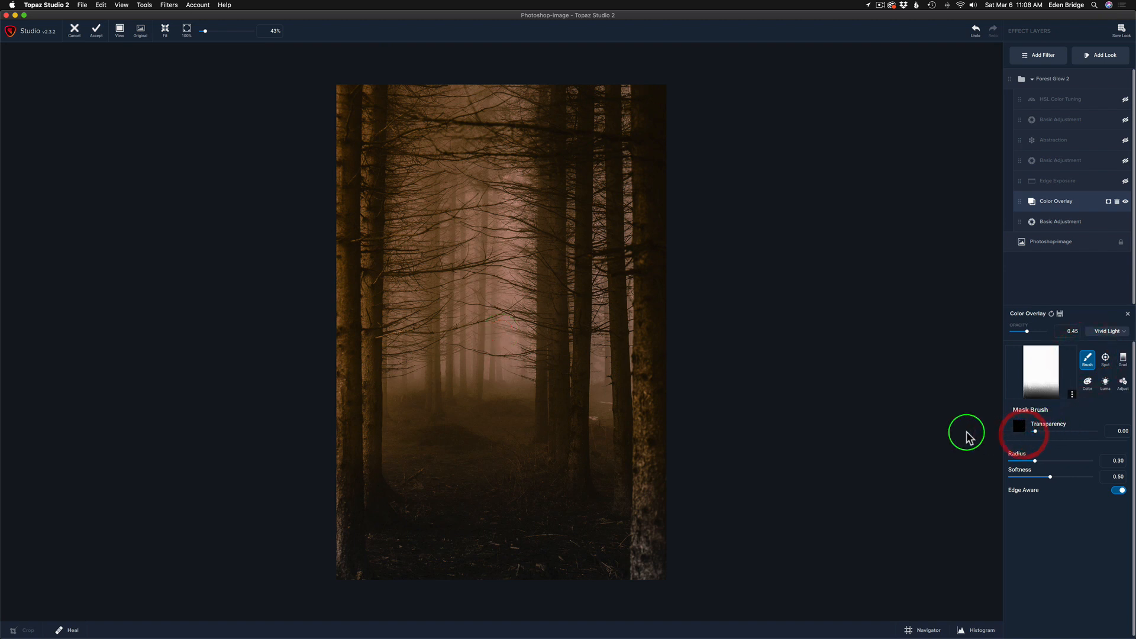
pyautogui.moveTo(353, 109)
pyautogui.mouseDown()
pyautogui.moveTo(343, 119)
pyautogui.moveTo(335, 290)
pyautogui.mouseUp()
pyautogui.moveTo(335, 403)
pyautogui.mouseDown()
pyautogui.moveTo(352, 561)
pyautogui.moveTo(352, 502)
pyautogui.moveTo(381, 505)
pyautogui.moveTo(363, 439)
pyautogui.moveTo(355, 233)
pyautogui.moveTo(367, 88)
pyautogui.moveTo(365, 392)
pyautogui.mouseUp()
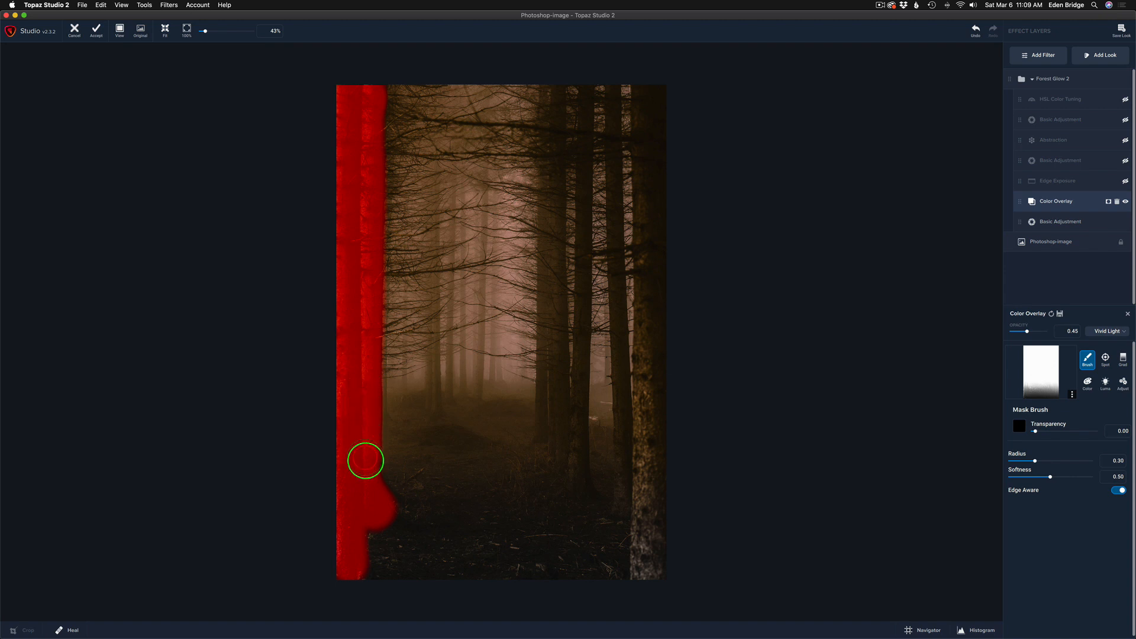
pyautogui.moveTo(369, 510); pyautogui.dragTo(367, 512)
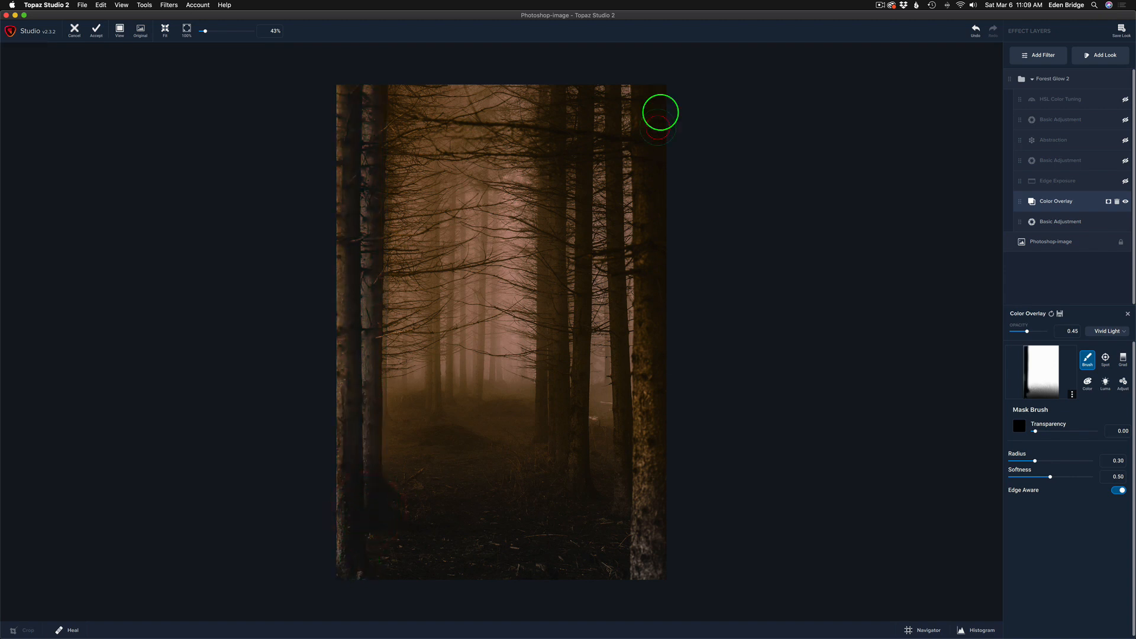
# Step: Mask the Color Overlay off the far-right trunk and the thick trunk right of centre, touching up the far-left trunk
pyautogui.moveTo(660, 112)
pyautogui.mouseDown()
pyautogui.moveTo(646, 206)
pyautogui.moveTo(661, 137)
pyautogui.moveTo(664, 269)
pyautogui.moveTo(650, 260)
pyautogui.moveTo(658, 495)
pyautogui.moveTo(656, 562)
pyautogui.mouseUp()
pyautogui.moveTo(347, 94); pyautogui.dragTo(347, 580)
pyautogui.moveTo(553, 89); pyautogui.dragTo(552, 469)
pyautogui.moveTo(553, 118); pyautogui.dragTo(552, 68)
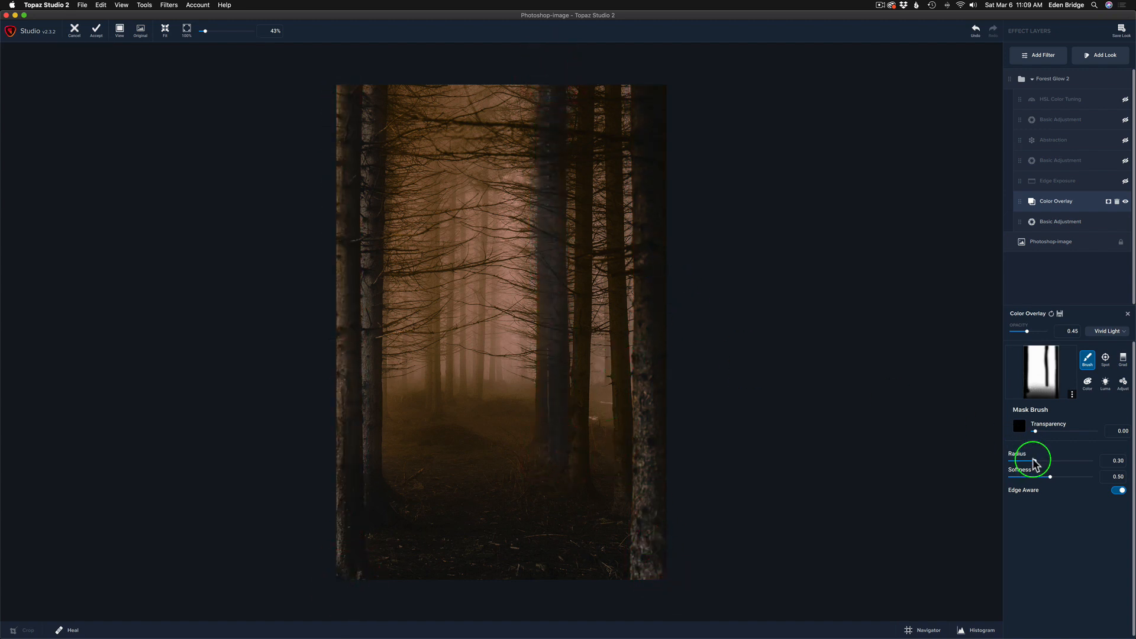
# Step: Set the mask brush radius to 0.14 and mask the thick trunk's remaining edge and the thinner trunks beside it
pyautogui.moveTo(1034, 462); pyautogui.dragTo(1022, 461)
pyautogui.moveTo(545, 253); pyautogui.dragTo(545, 426)
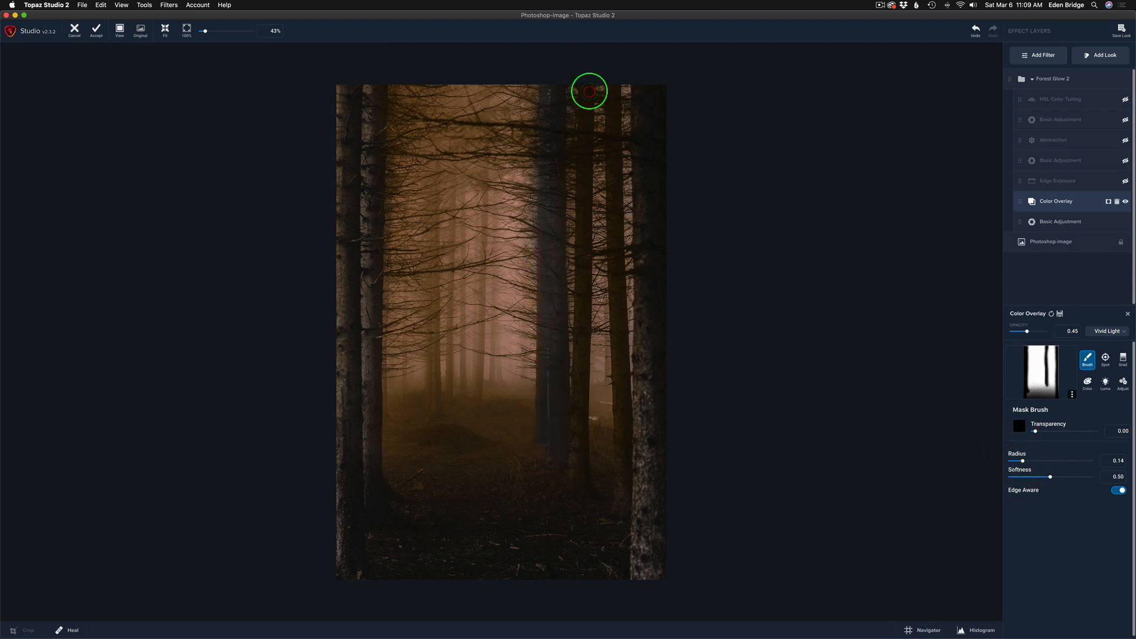
pyautogui.moveTo(589, 92)
pyautogui.mouseDown()
pyautogui.moveTo(577, 437)
pyautogui.moveTo(584, 297)
pyautogui.moveTo(613, 116)
pyautogui.moveTo(626, 474)
pyautogui.mouseUp()
# Step: Restore the Color Overlay in the gaps between the right-hand trunks with white, and mask the far-right trunk's inner edge with black
pyautogui.click(1020, 426)
pyautogui.moveTo(598, 89); pyautogui.dragTo(601, 171)
pyautogui.moveTo(601, 254); pyautogui.dragTo(601, 414)
pyautogui.moveTo(627, 151); pyautogui.dragTo(633, 385)
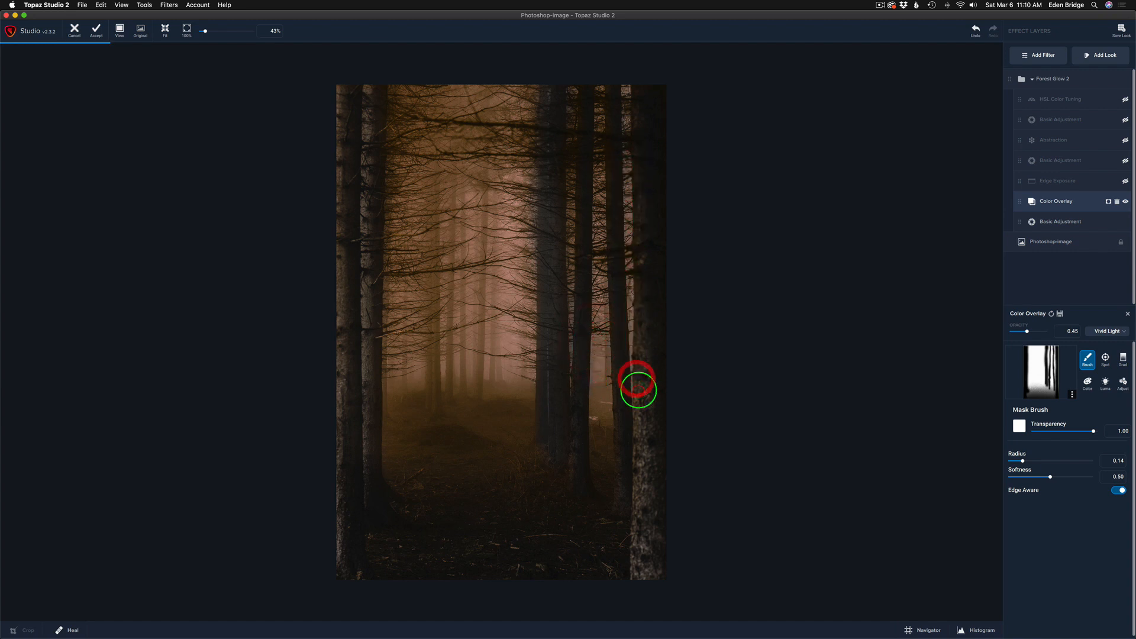
pyautogui.moveTo(623, 115); pyautogui.dragTo(621, 89)
pyautogui.moveTo(1093, 432); pyautogui.dragTo(1035, 432)
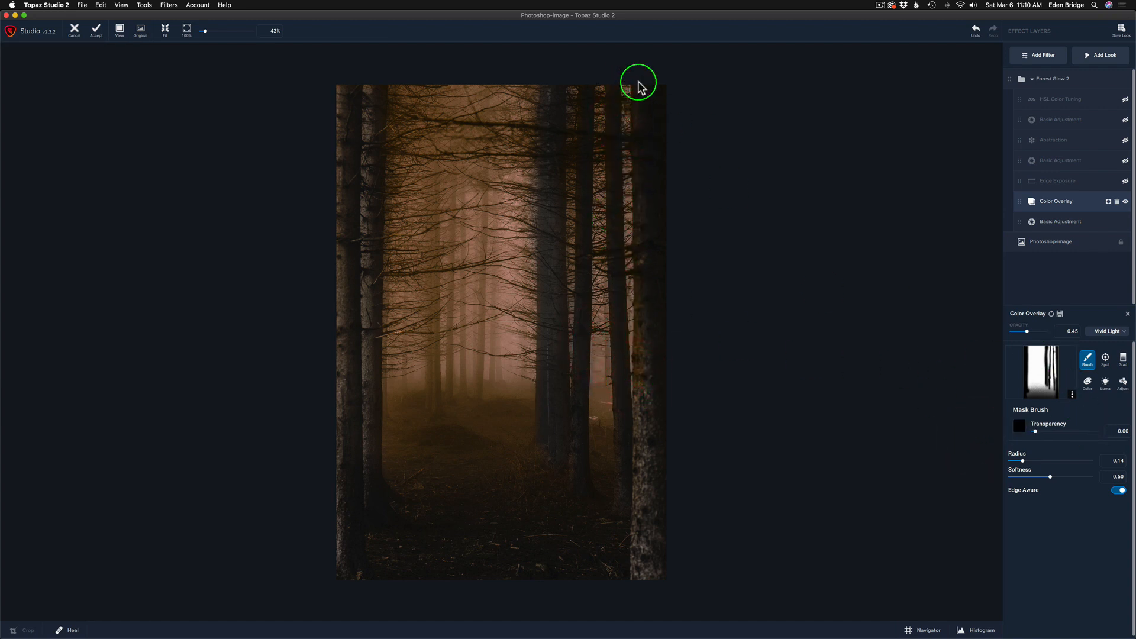
pyautogui.moveTo(637, 86); pyautogui.dragTo(639, 578)
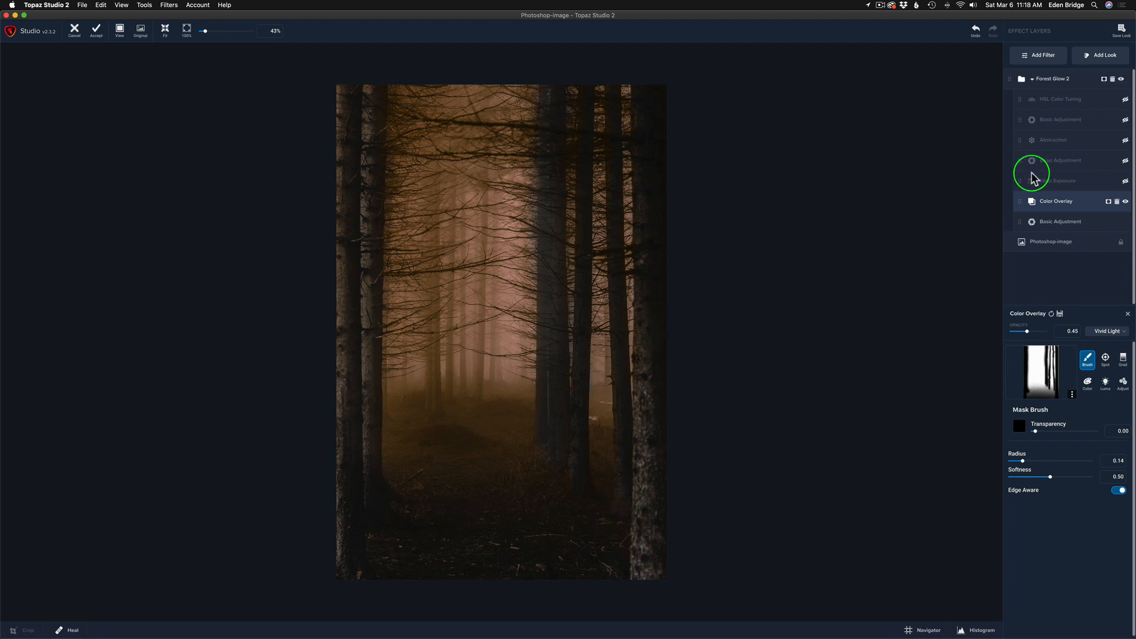
# Step: Enable the Edge Exposure effect and set its left size to 0.54 and left transition to 0.10
pyautogui.click(1126, 183)
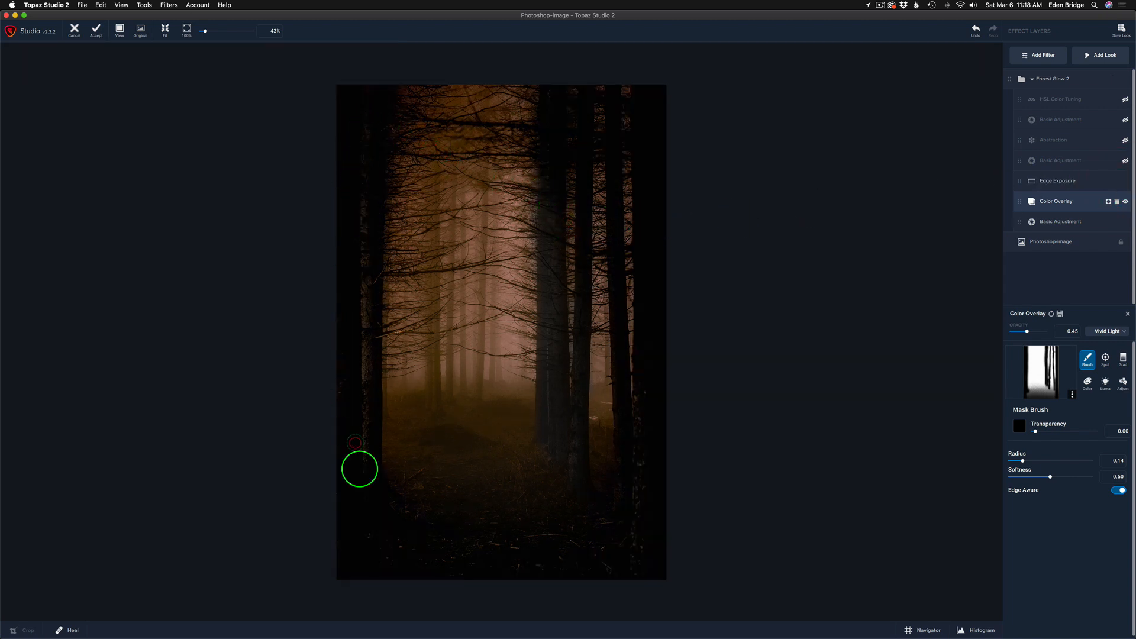
pyautogui.click(1058, 182)
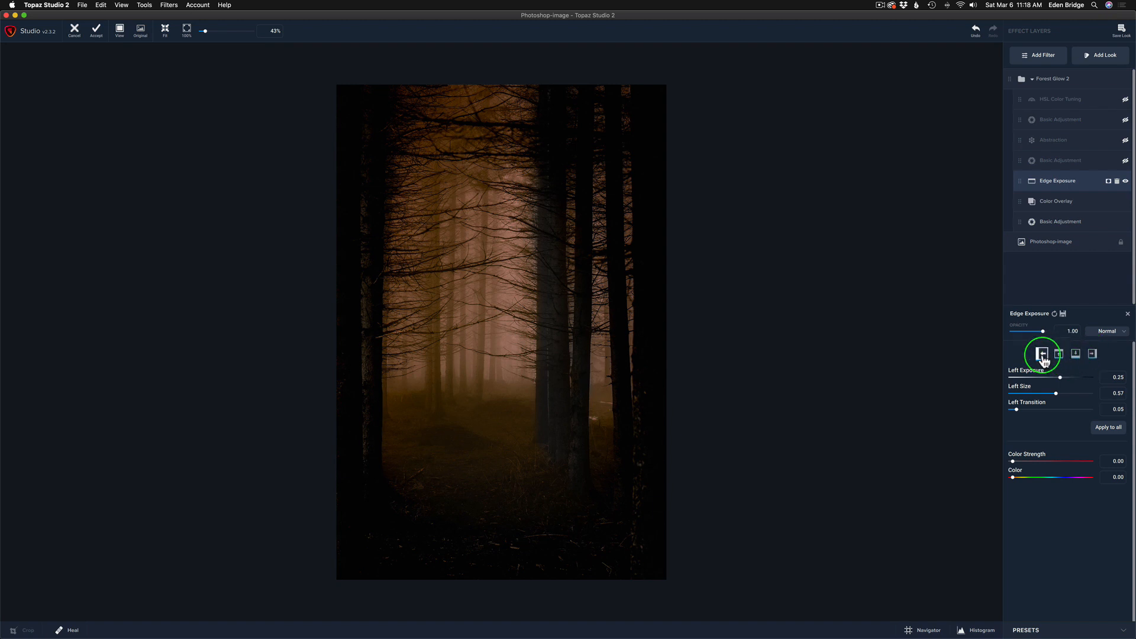
pyautogui.click(1060, 377)
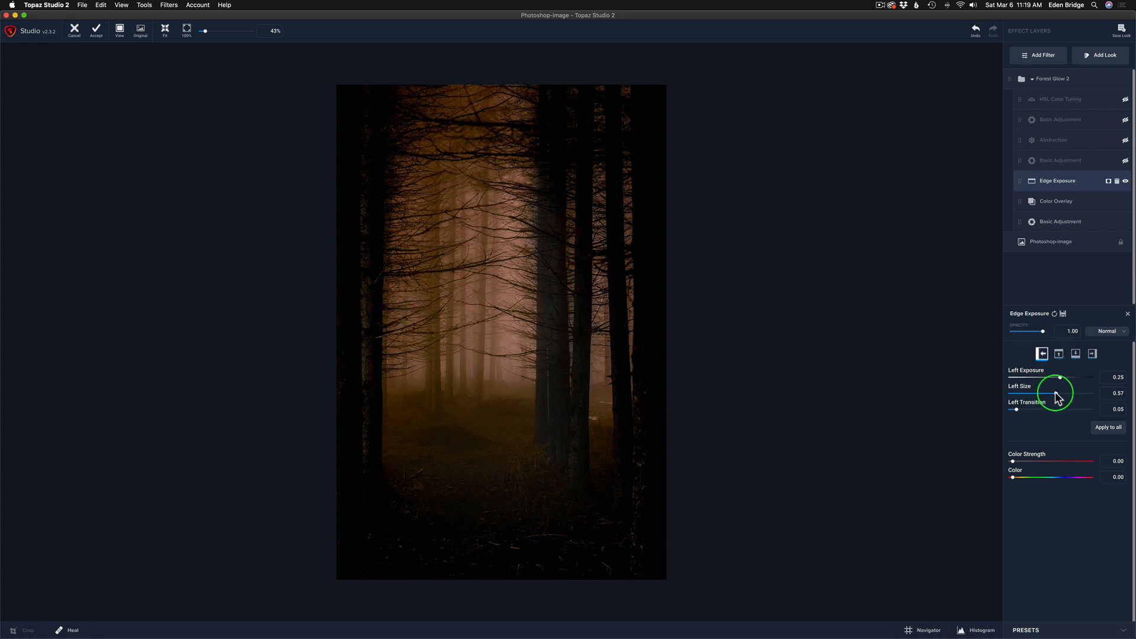
pyautogui.moveTo(1055, 392); pyautogui.dragTo(1069, 397)
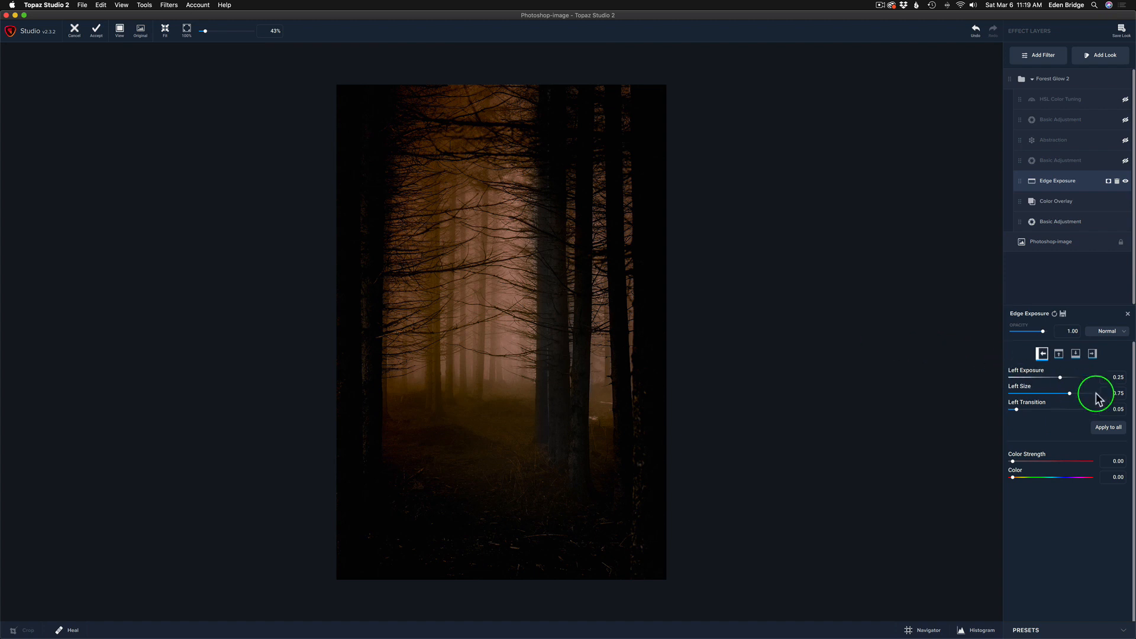
pyautogui.moveTo(1068, 393); pyautogui.dragTo(1053, 393)
pyautogui.moveTo(1017, 410); pyautogui.dragTo(1018, 414)
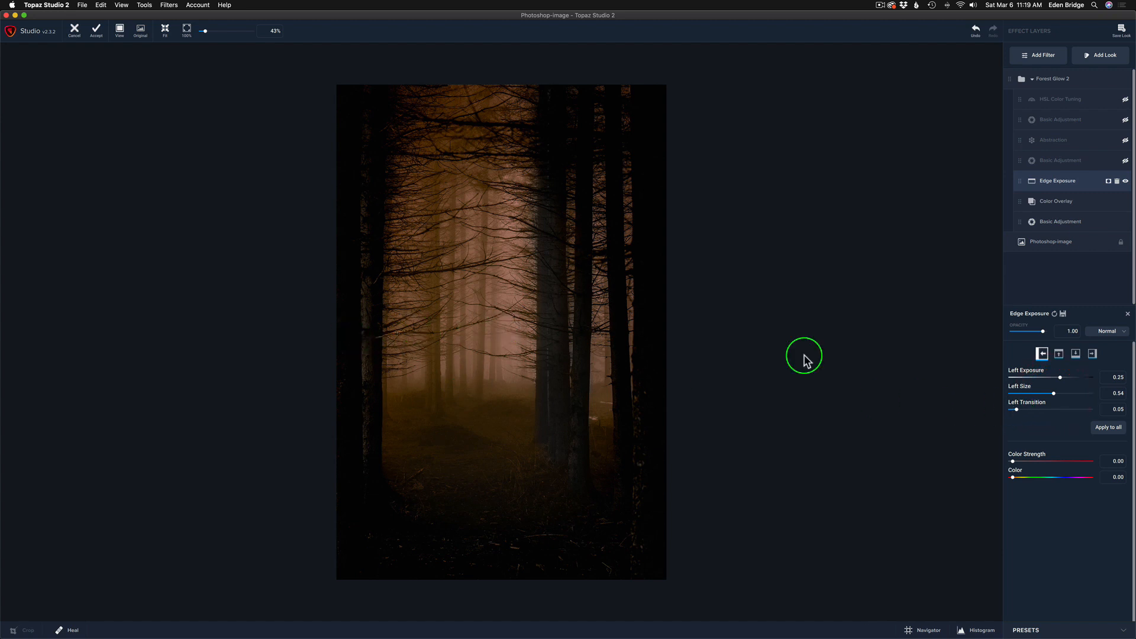
pyautogui.moveTo(1017, 410)
pyautogui.mouseDown()
pyautogui.moveTo(1035, 411)
pyautogui.moveTo(1021, 410)
pyautogui.mouseUp()
# Step: Review the top, bottom and right edge settings of Edge Exposure and compare the image with the effect off and on
pyautogui.click(1059, 354)
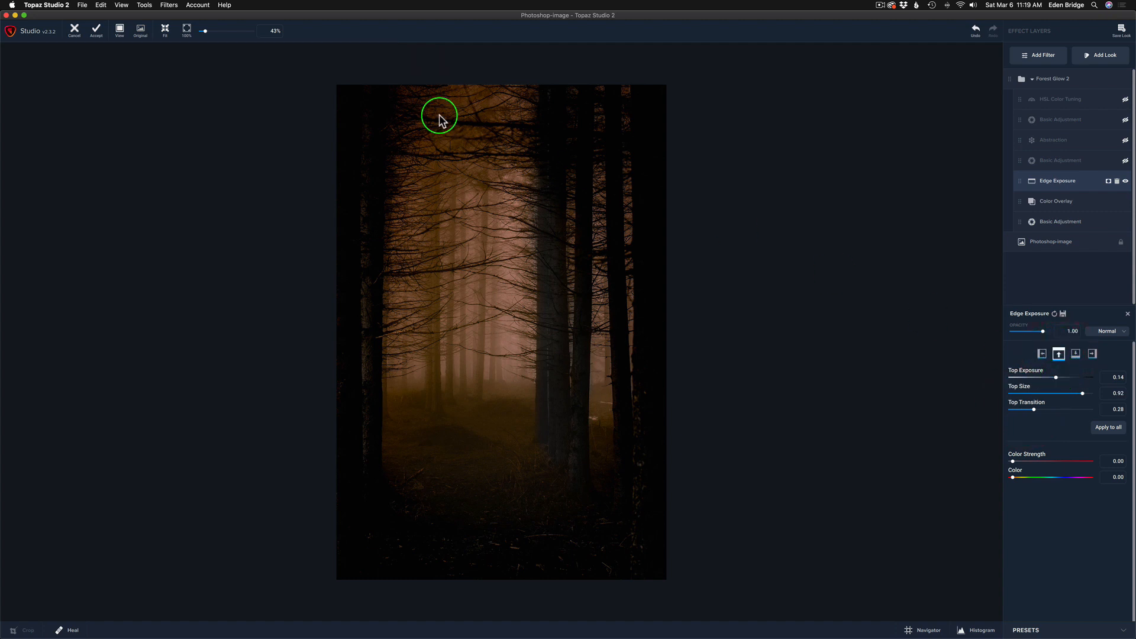
pyautogui.click(1075, 354)
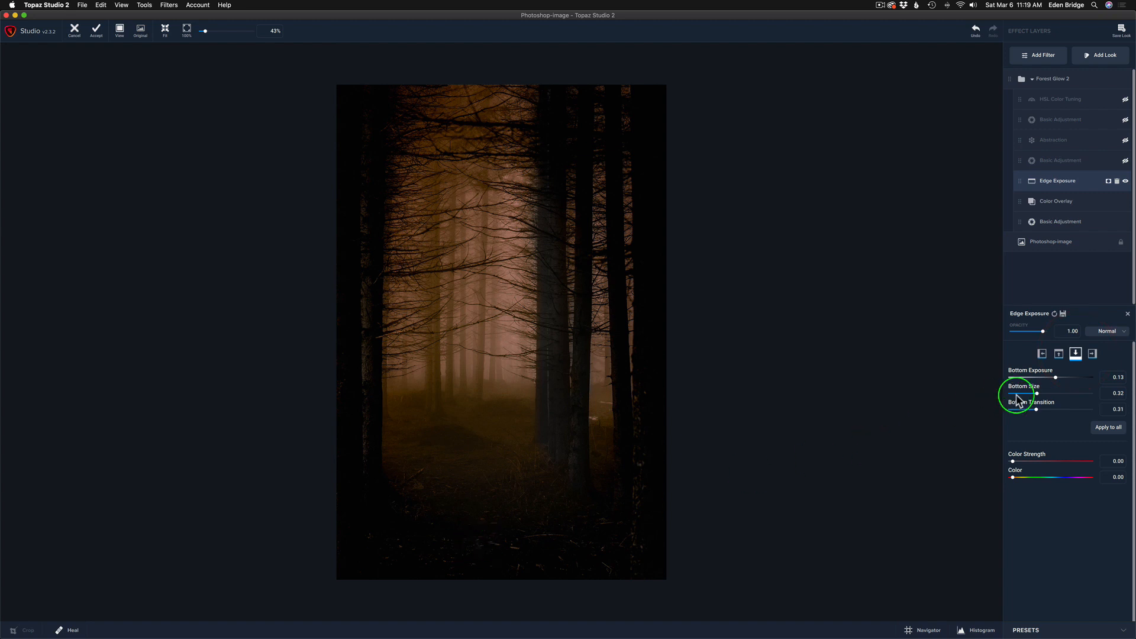
pyautogui.click(1092, 355)
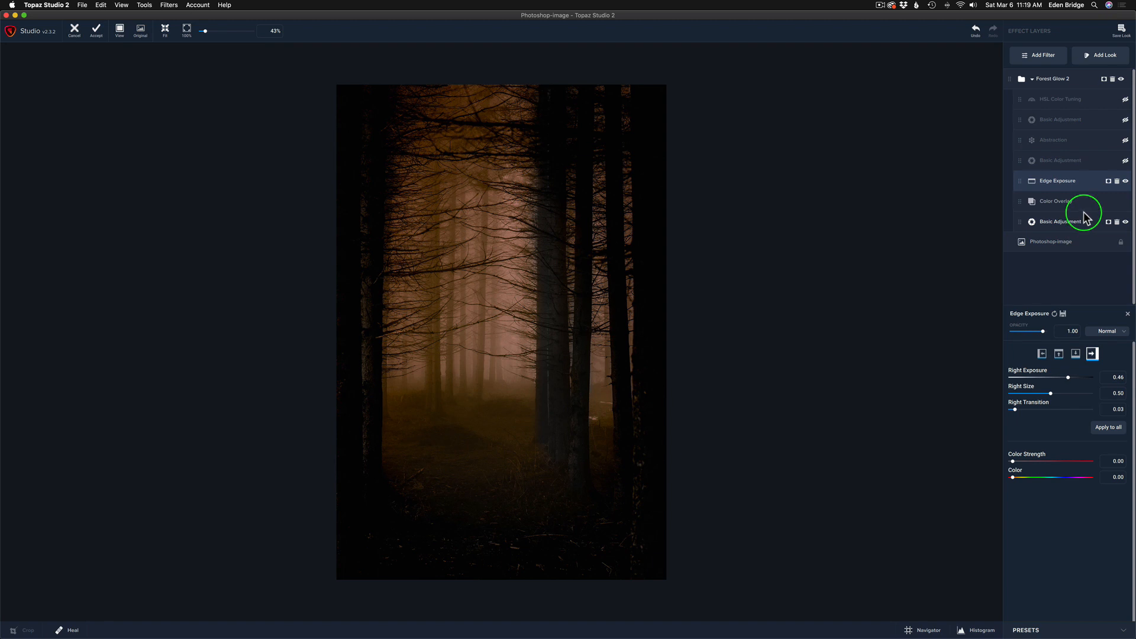
pyautogui.click(1125, 182)
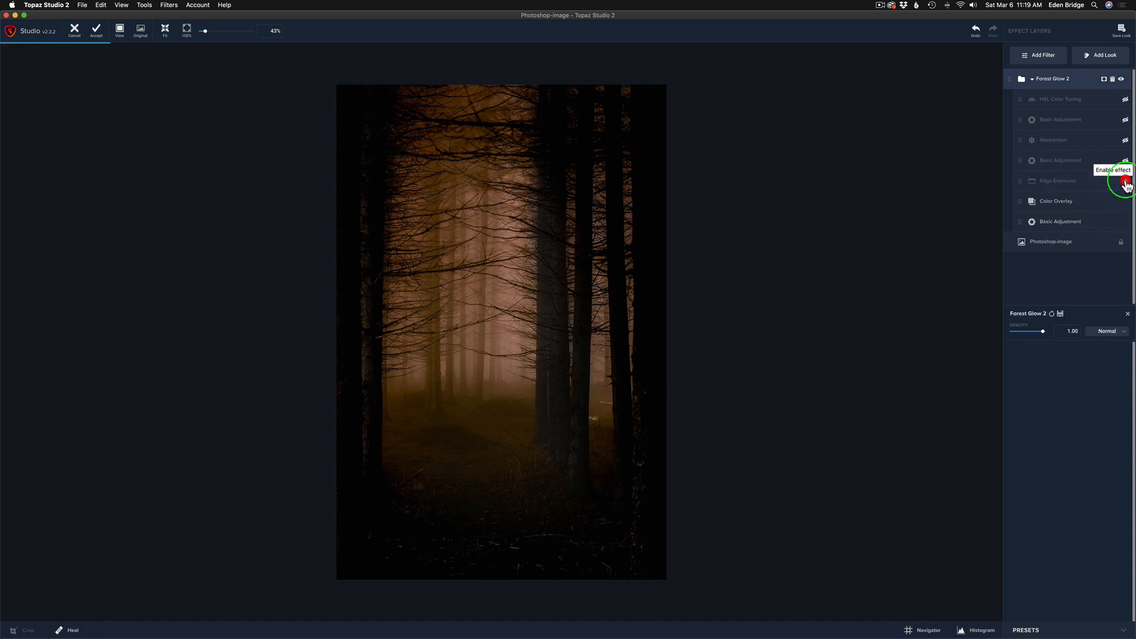
pyautogui.click(1125, 182)
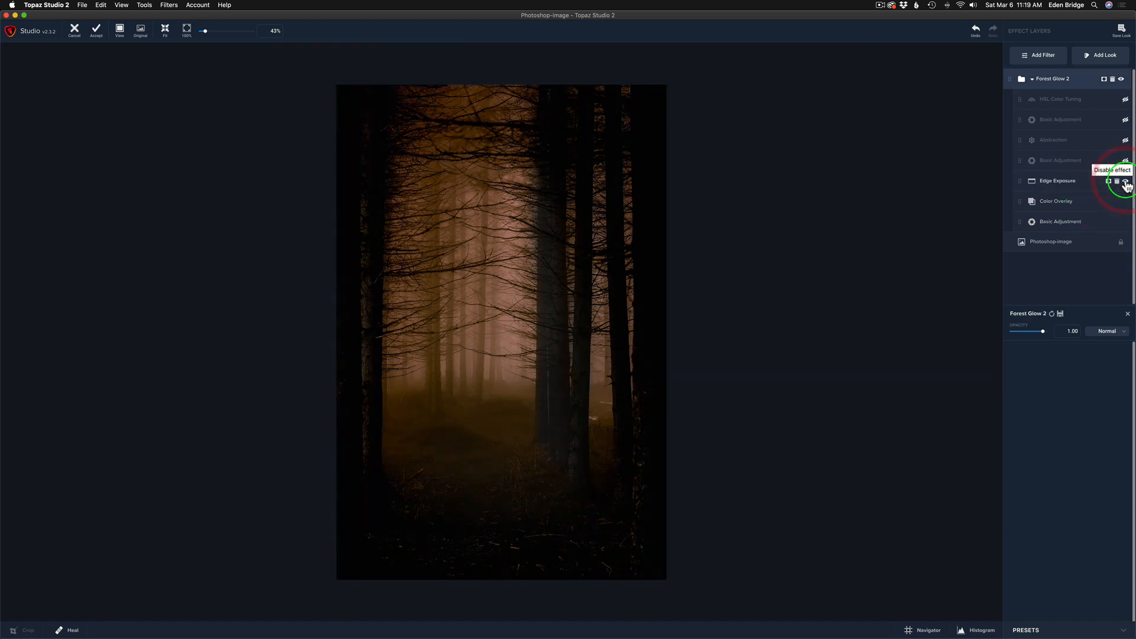
# Step: Reduce the Edge Exposure opacity to 0.82 and compare the image with the effect off and on
pyautogui.click(1074, 183)
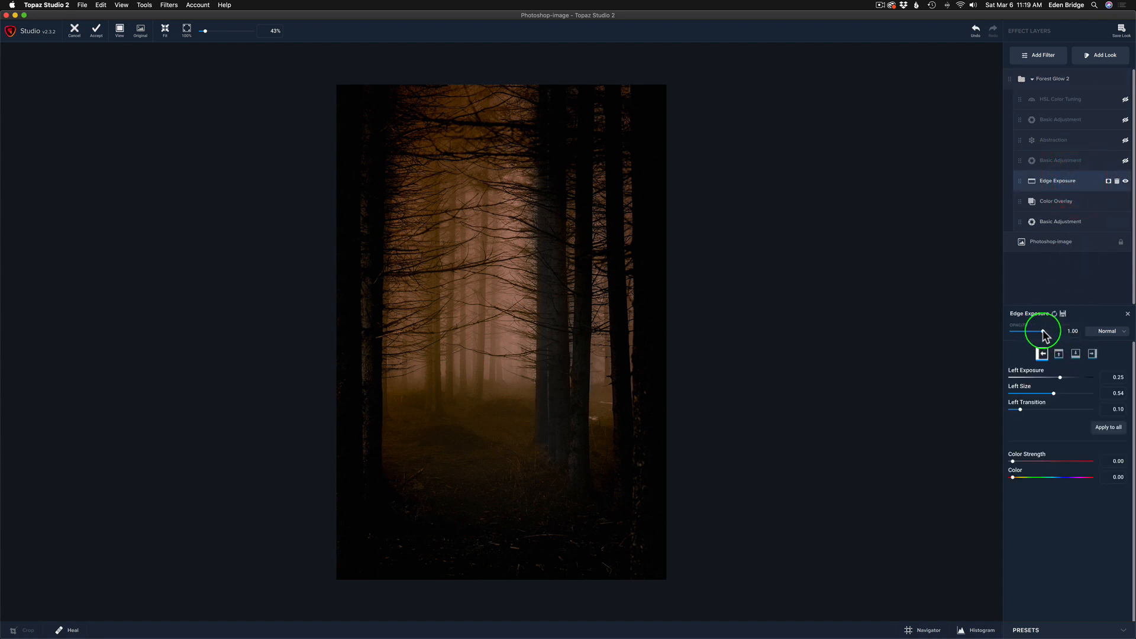
pyautogui.moveTo(1045, 335); pyautogui.dragTo(1039, 334)
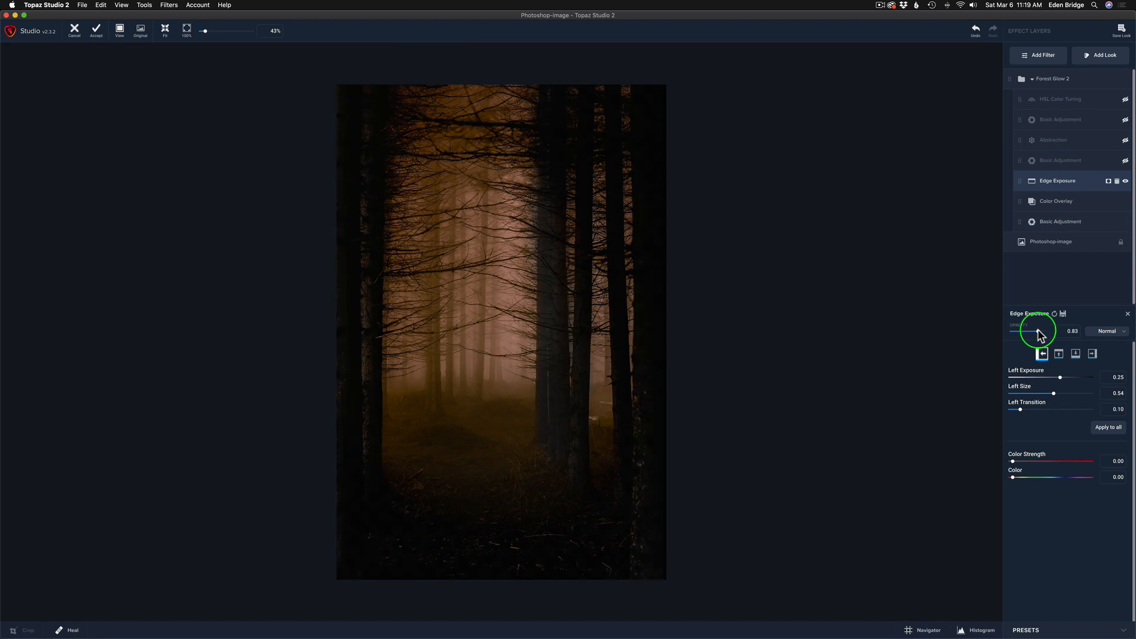
pyautogui.moveTo(1038, 334); pyautogui.dragTo(1038, 331)
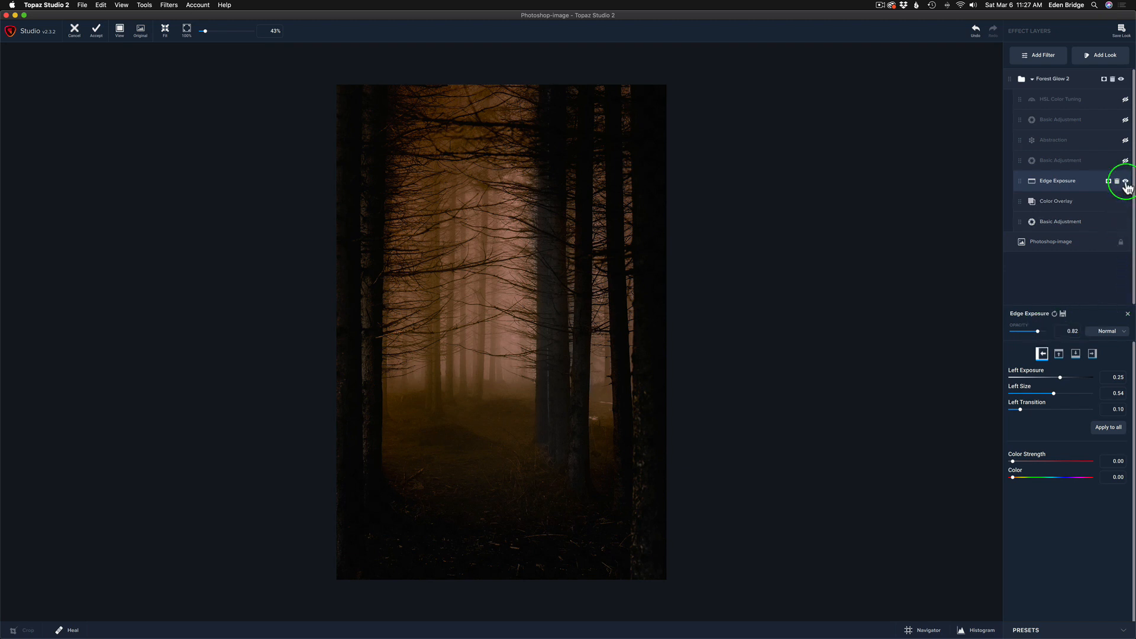
pyautogui.click(1125, 182)
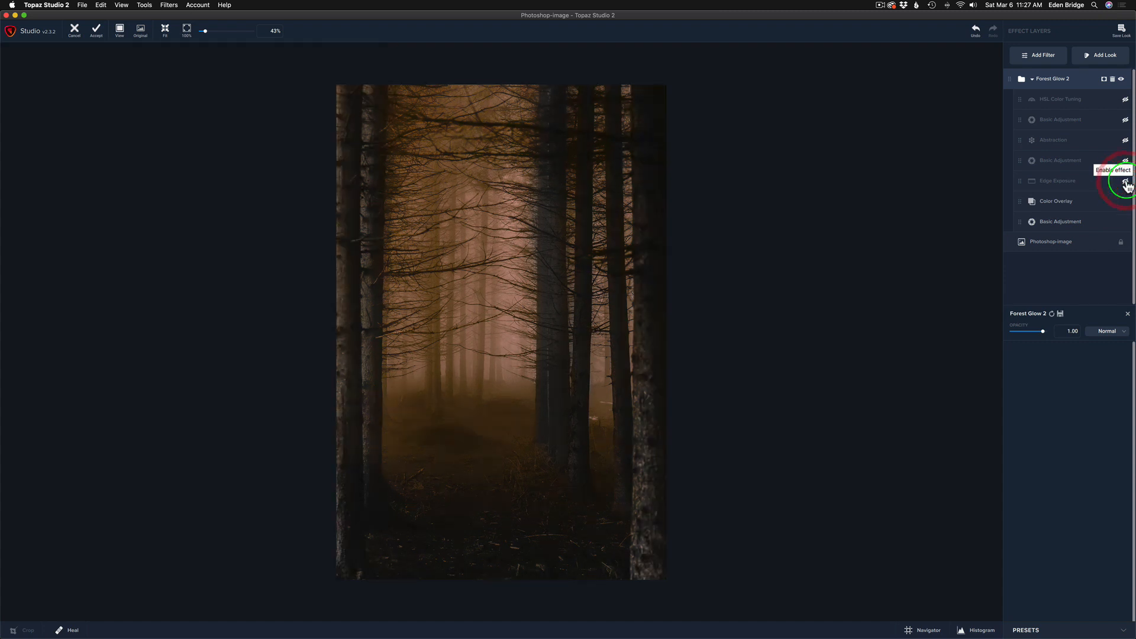
pyautogui.click(1125, 182)
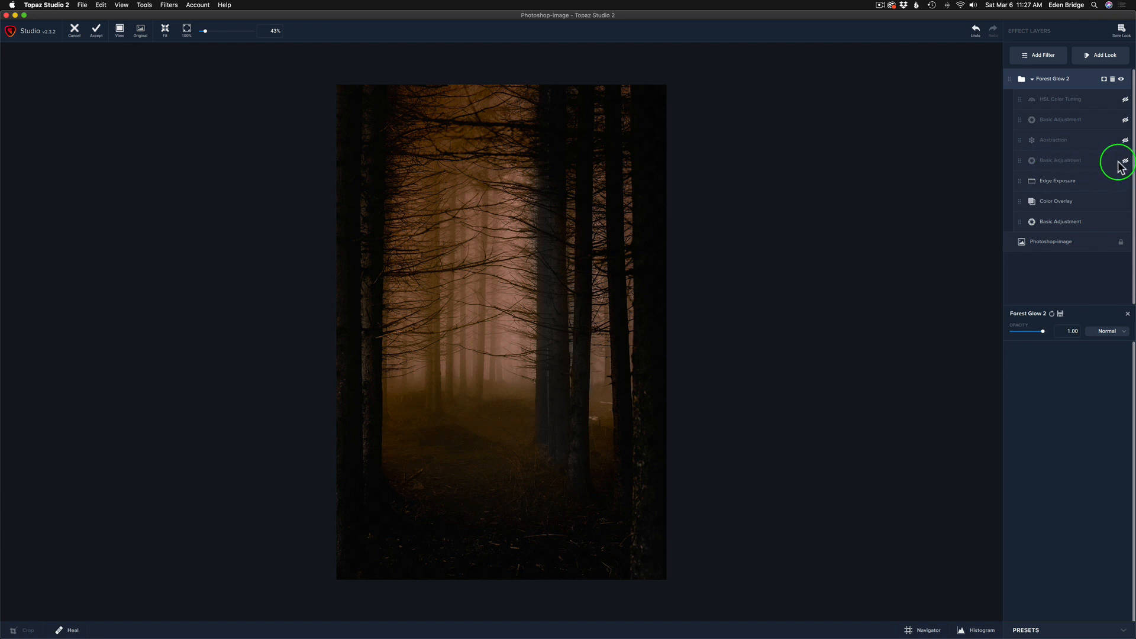
# Step: Enable the Basic Adjustment directly above Edge Exposure, compare it off and on, and slightly lower its exposure
pyautogui.click(1125, 160)
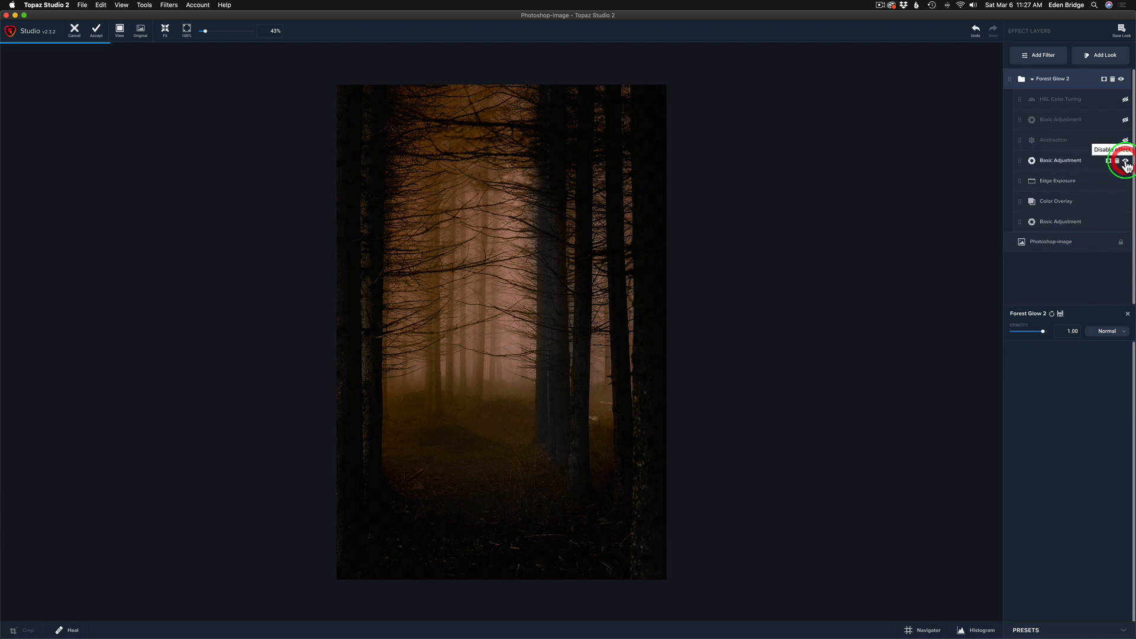
pyautogui.click(1075, 163)
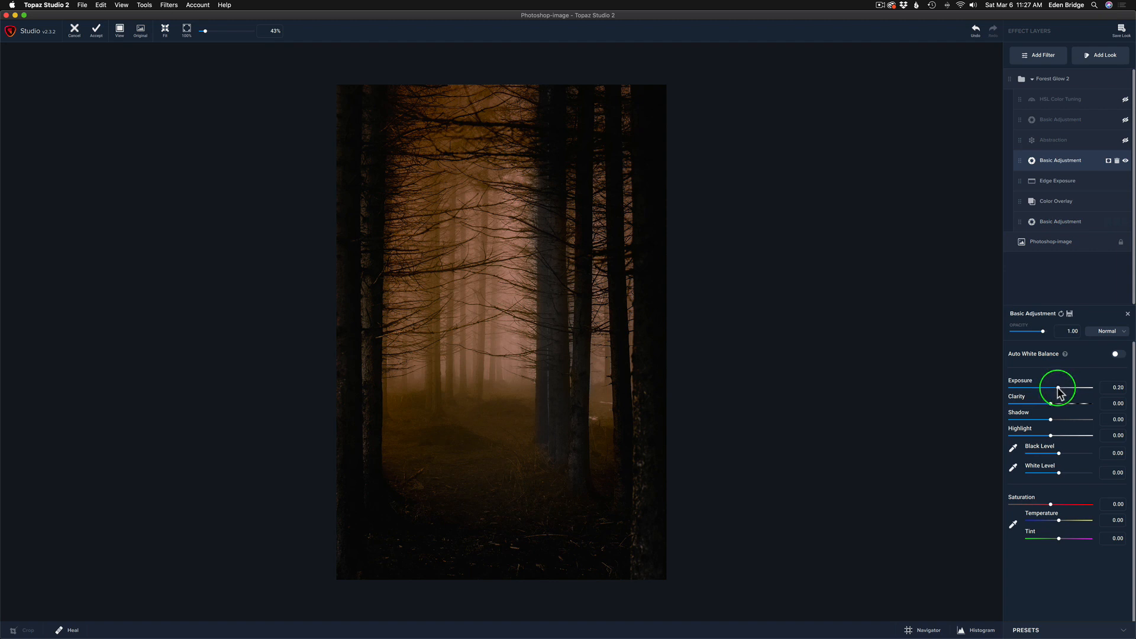
pyautogui.click(1125, 162)
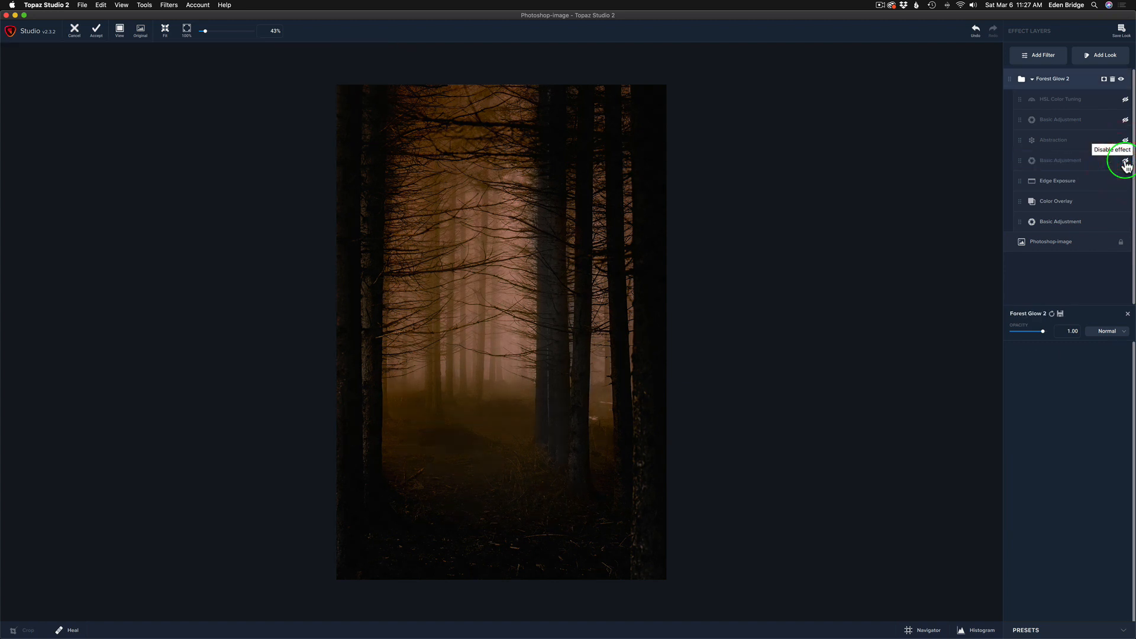
pyautogui.click(1125, 161)
pyautogui.click(1084, 161)
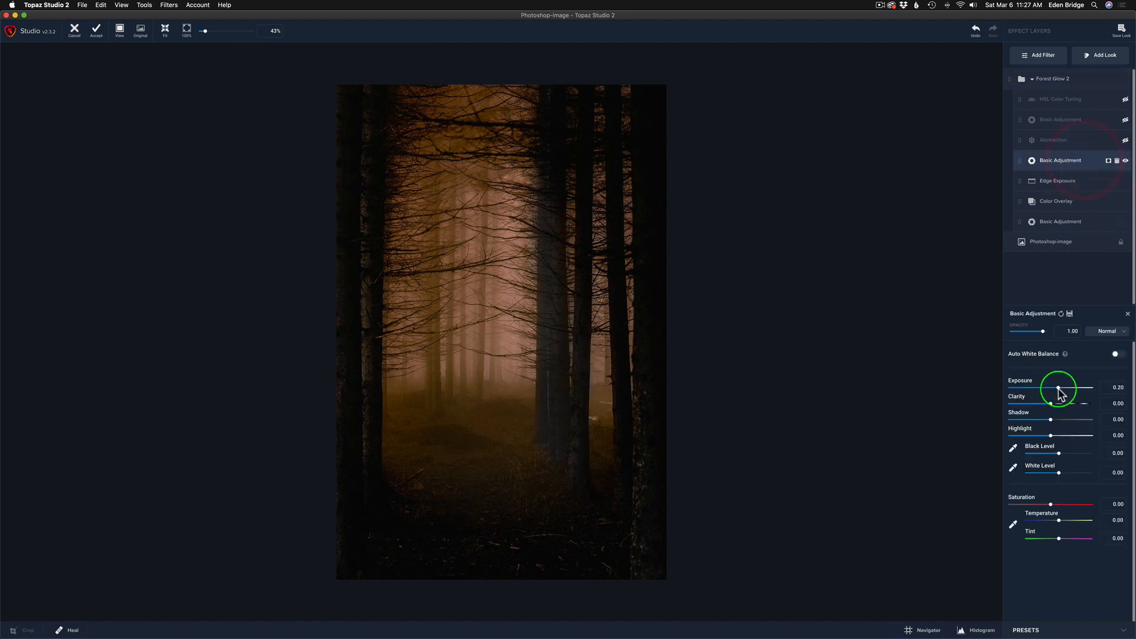
pyautogui.moveTo(1058, 389); pyautogui.dragTo(1056, 388)
pyautogui.click(1056, 389)
# Step: Enable the Abstraction effect and compare the image with it off and on, leaving it enabled
pyautogui.click(1125, 142)
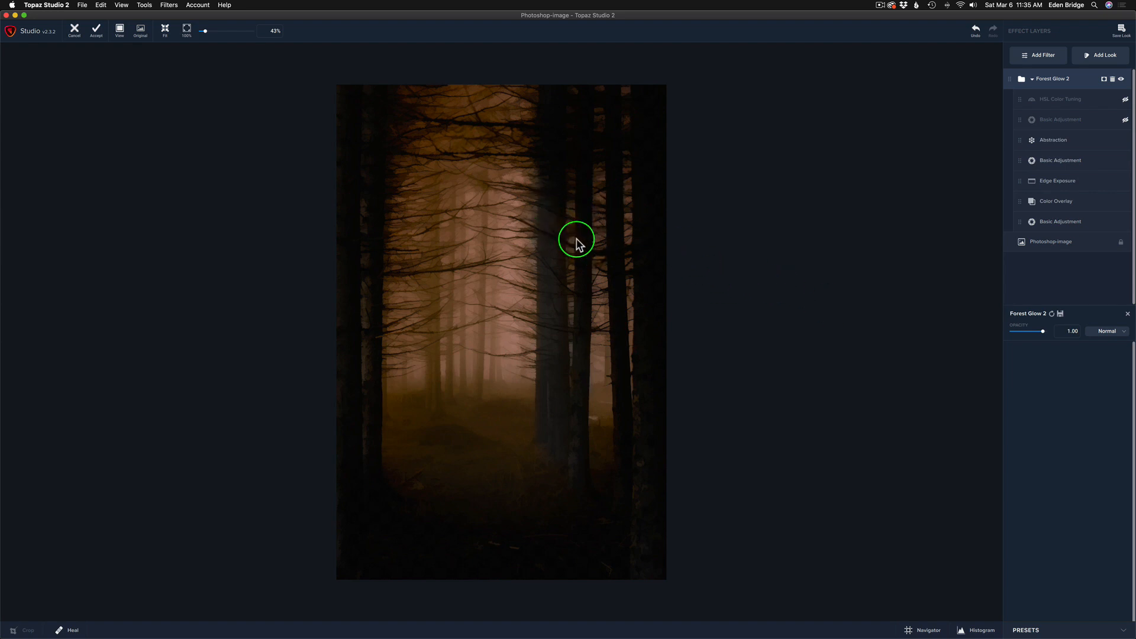
pyautogui.moveTo(1124, 148)
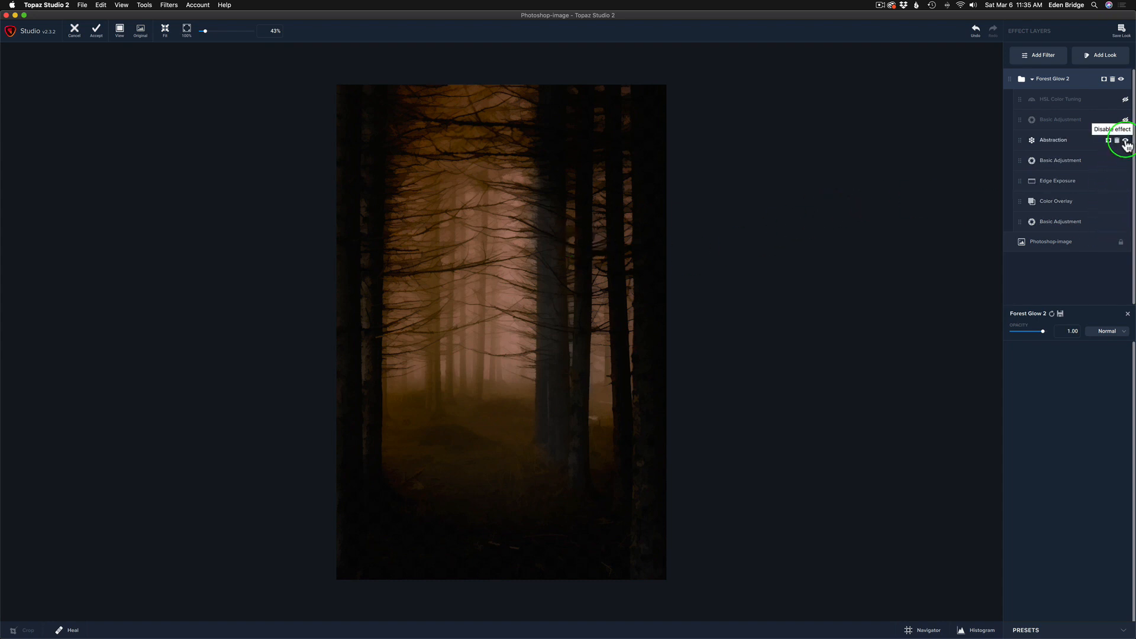
pyautogui.click(1125, 142)
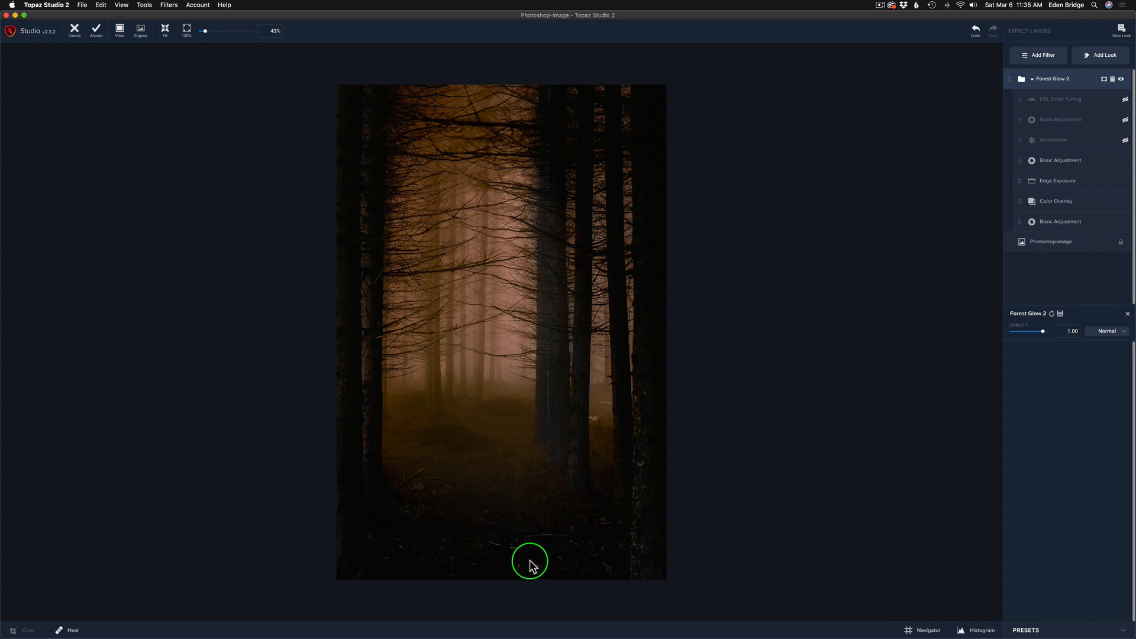
pyautogui.click(1126, 142)
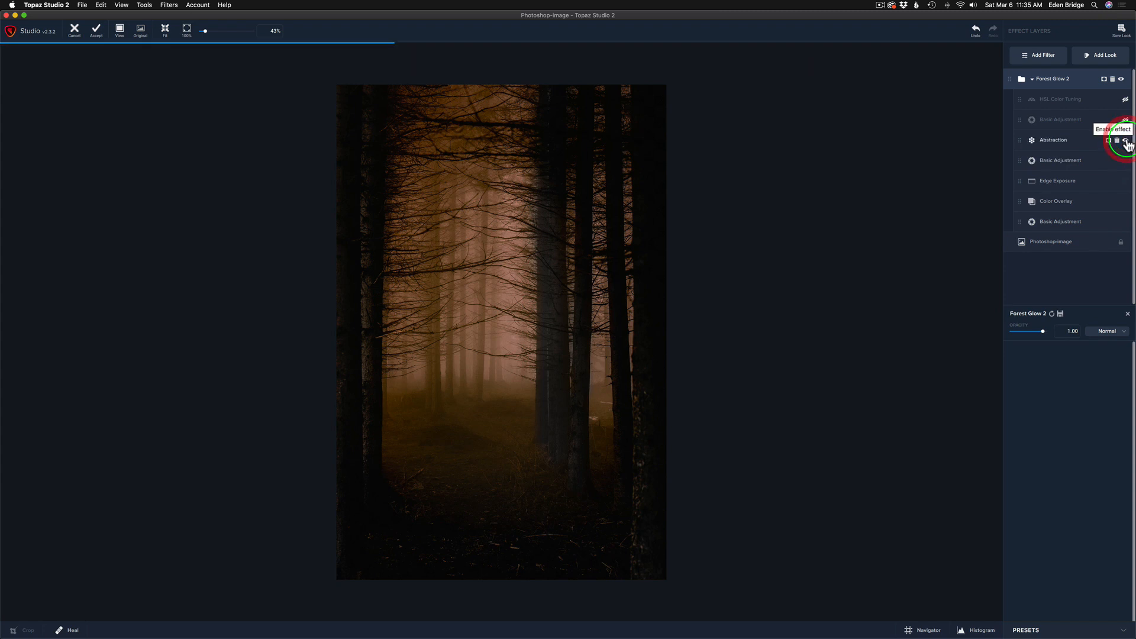
# Step: Add a mask to the Abstraction effect, make it fully black, and activate the mask brush
pyautogui.click(1108, 141)
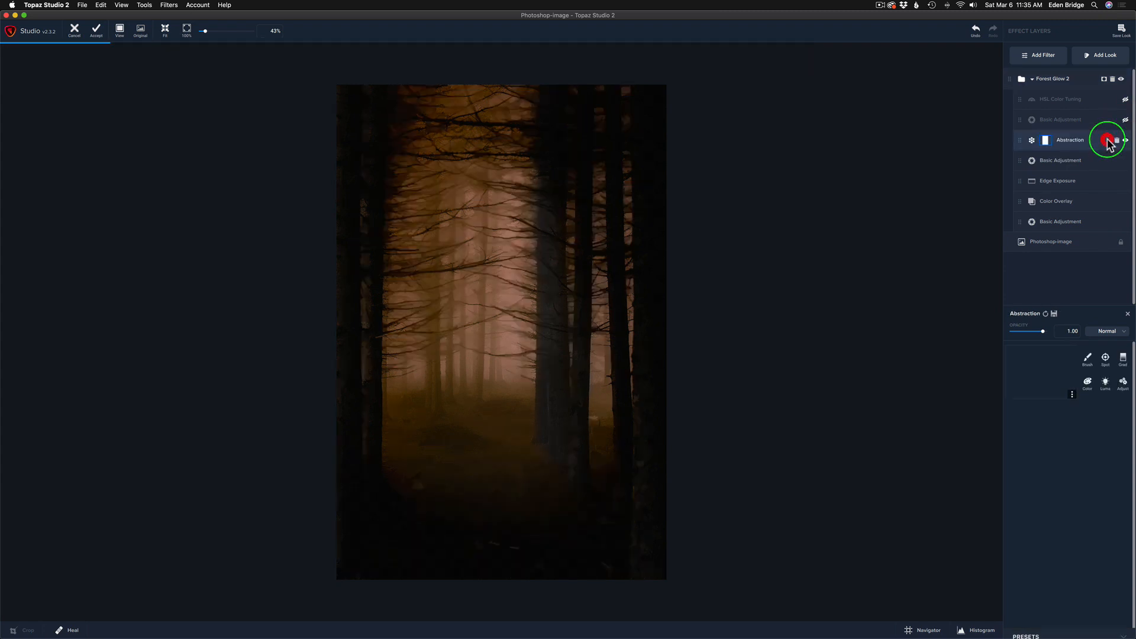
pyautogui.click(1072, 399)
pyautogui.click(1064, 436)
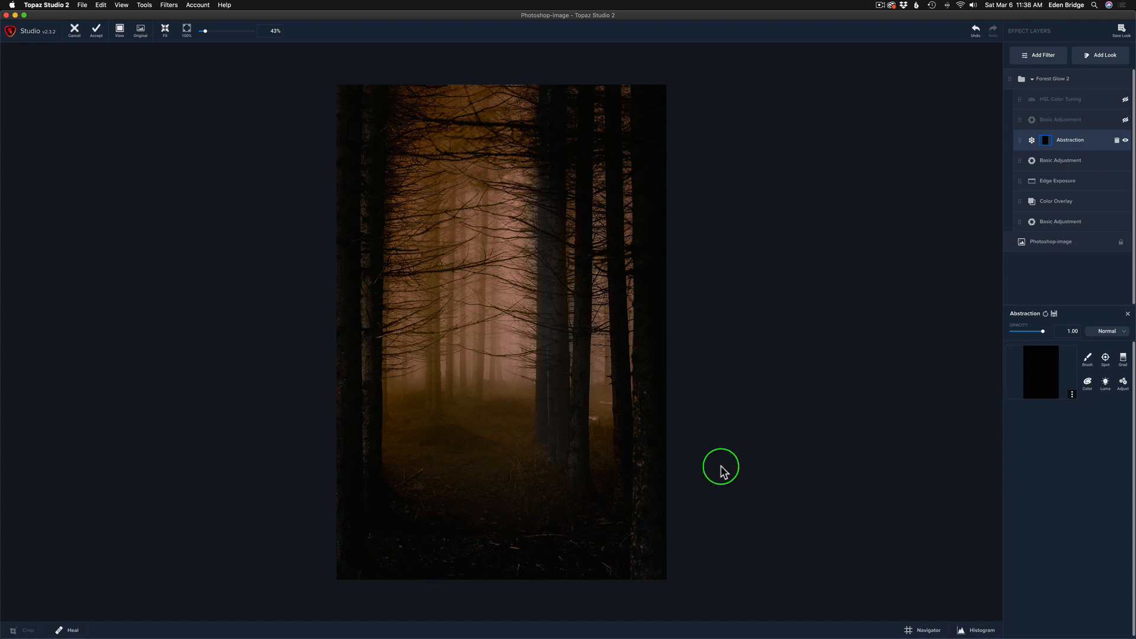
pyautogui.click(1089, 360)
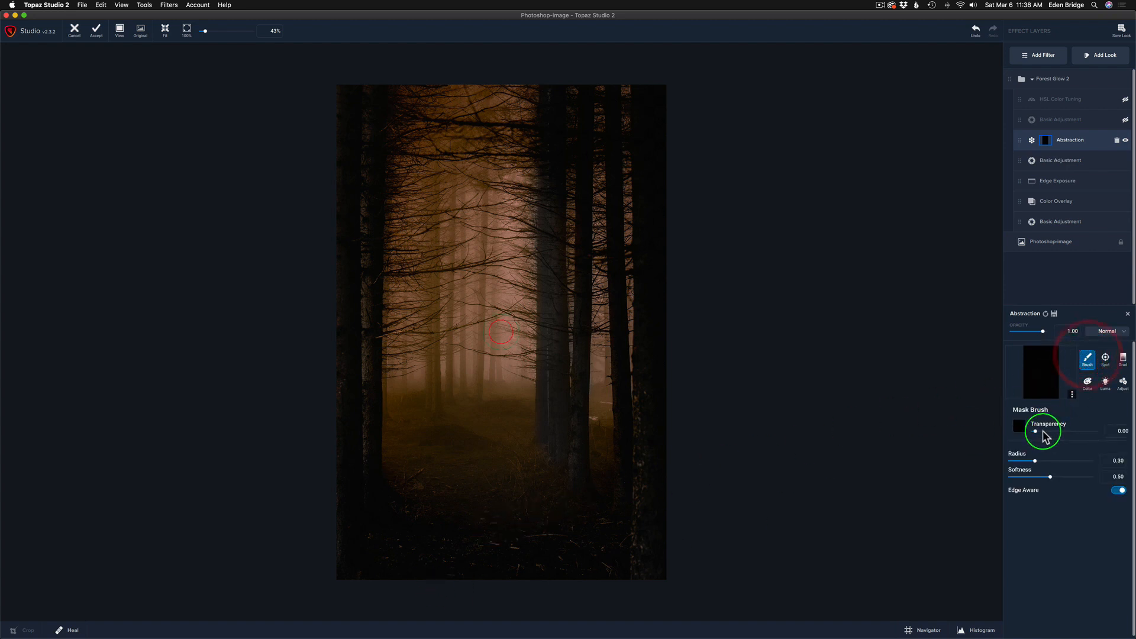
# Step: Set the mask brush to transparency 1.00, radius 0.59 and softness 0.94, with Edge Aware off
pyautogui.moveTo(1036, 433); pyautogui.dragTo(1102, 434)
pyautogui.moveTo(1035, 461); pyautogui.dragTo(1057, 462)
pyautogui.moveTo(1051, 476); pyautogui.dragTo(1084, 476)
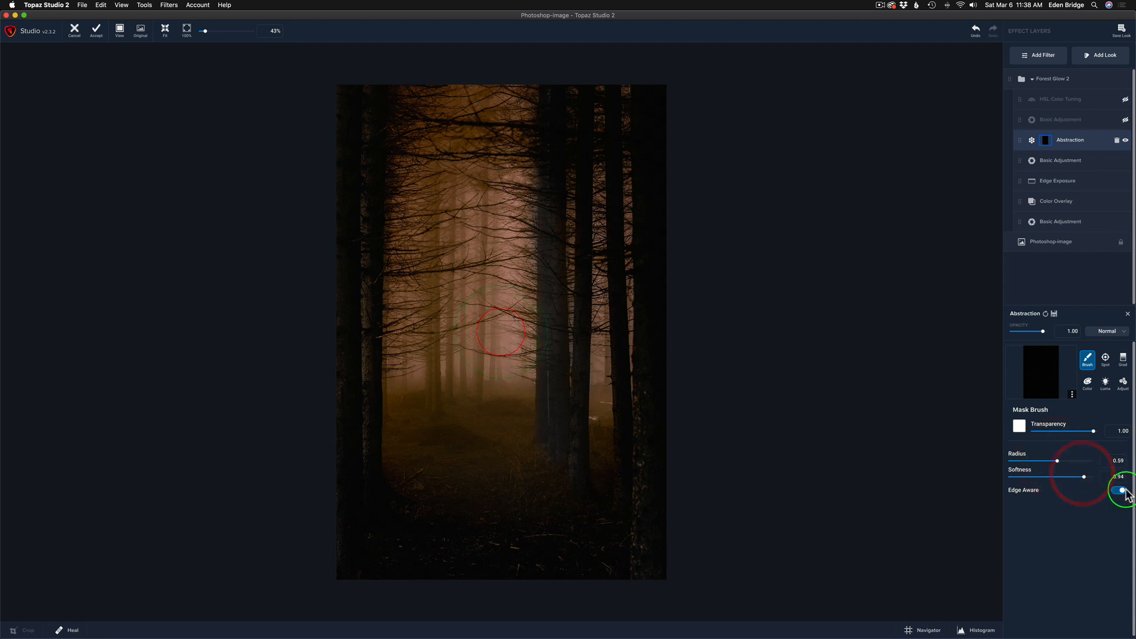
pyautogui.click(1120, 491)
# Step: Paint Abstraction into the foreground, blend it upward over the forest floor with brush transparency reduced to 0.41, and compare the effect off and on
pyautogui.moveTo(503, 527)
pyautogui.mouseDown()
pyautogui.moveTo(419, 534)
pyautogui.moveTo(407, 559)
pyautogui.moveTo(367, 531)
pyautogui.moveTo(413, 550)
pyautogui.moveTo(457, 521)
pyautogui.moveTo(412, 506)
pyautogui.moveTo(465, 500)
pyautogui.moveTo(514, 501)
pyautogui.moveTo(517, 534)
pyautogui.moveTo(451, 555)
pyautogui.moveTo(681, 531)
pyautogui.moveTo(611, 491)
pyautogui.moveTo(571, 518)
pyautogui.moveTo(600, 467)
pyautogui.moveTo(575, 481)
pyautogui.moveTo(628, 457)
pyautogui.moveTo(653, 421)
pyautogui.moveTo(647, 456)
pyautogui.moveTo(620, 474)
pyautogui.moveTo(439, 505)
pyautogui.moveTo(388, 498)
pyautogui.moveTo(349, 531)
pyautogui.moveTo(375, 490)
pyautogui.mouseUp()
pyautogui.moveTo(1094, 431); pyautogui.dragTo(1051, 436)
pyautogui.moveTo(428, 438)
pyautogui.mouseDown()
pyautogui.moveTo(486, 421)
pyautogui.moveTo(623, 421)
pyautogui.moveTo(406, 448)
pyautogui.moveTo(467, 439)
pyautogui.mouseUp()
pyautogui.moveTo(1053, 431); pyautogui.dragTo(1059, 430)
pyautogui.moveTo(592, 409)
pyautogui.mouseDown()
pyautogui.moveTo(624, 400)
pyautogui.moveTo(431, 421)
pyautogui.moveTo(692, 403)
pyautogui.mouseUp()
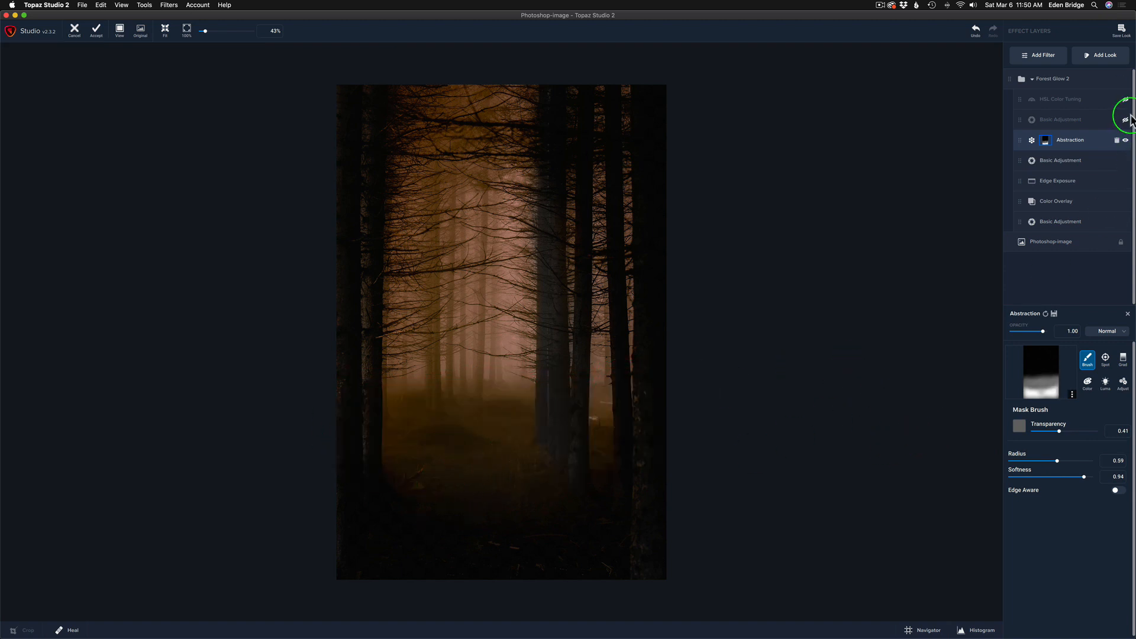
pyautogui.click(1125, 142)
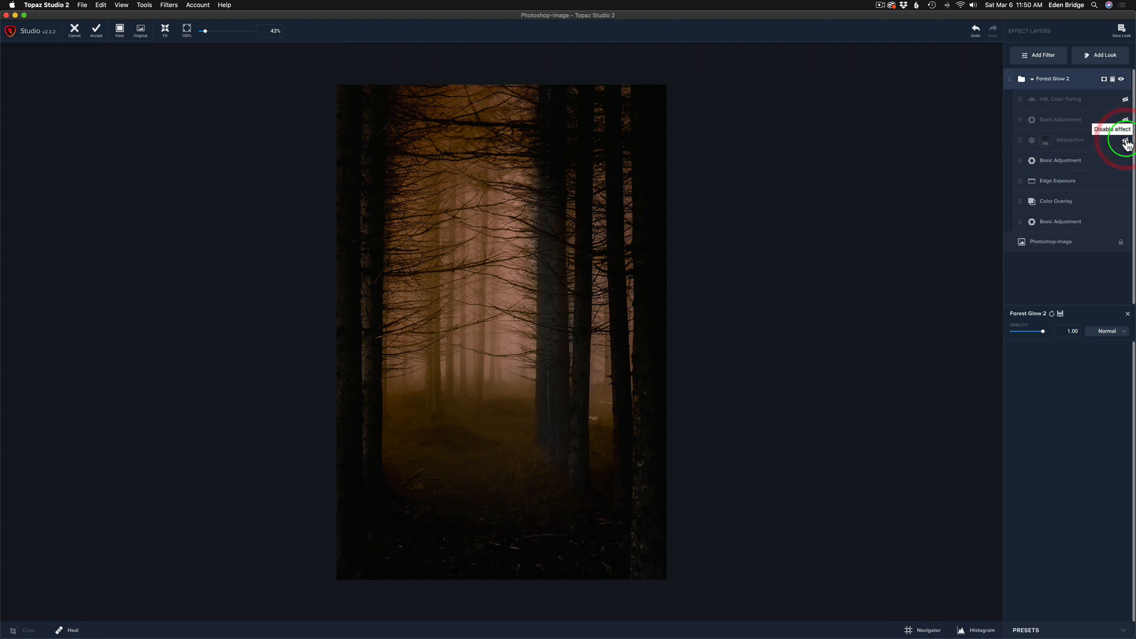
pyautogui.click(1125, 142)
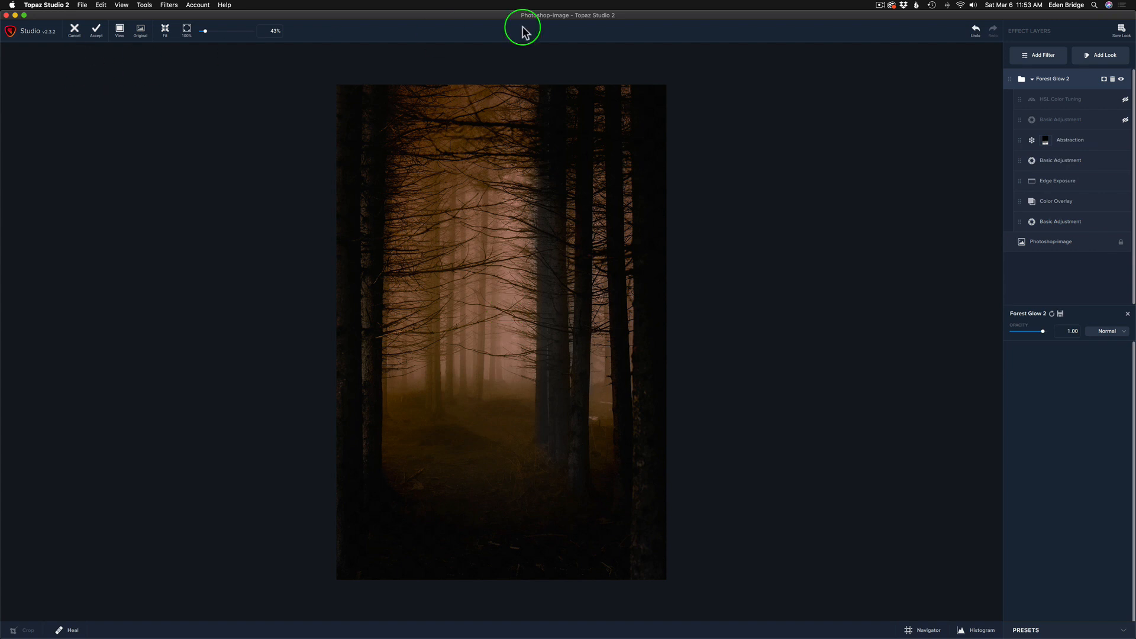
# Step: Enable the Basic Adjustment directly above Abstraction, open its settings, and compare the image with it off and on, leaving it enabled
pyautogui.click(1125, 121)
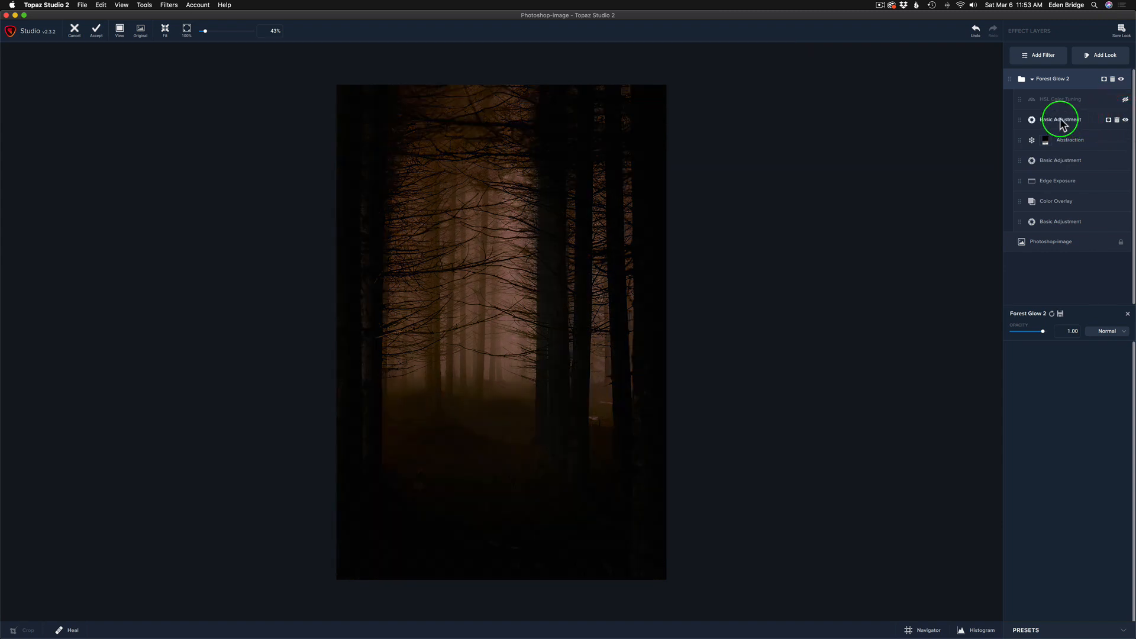
pyautogui.click(1061, 121)
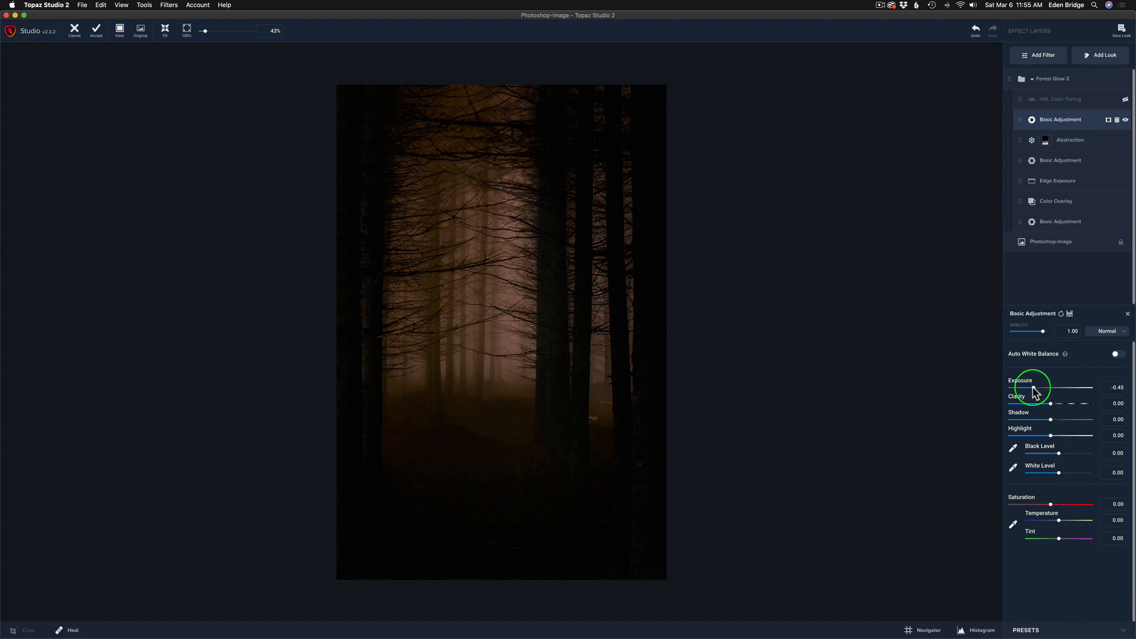
pyautogui.click(1126, 121)
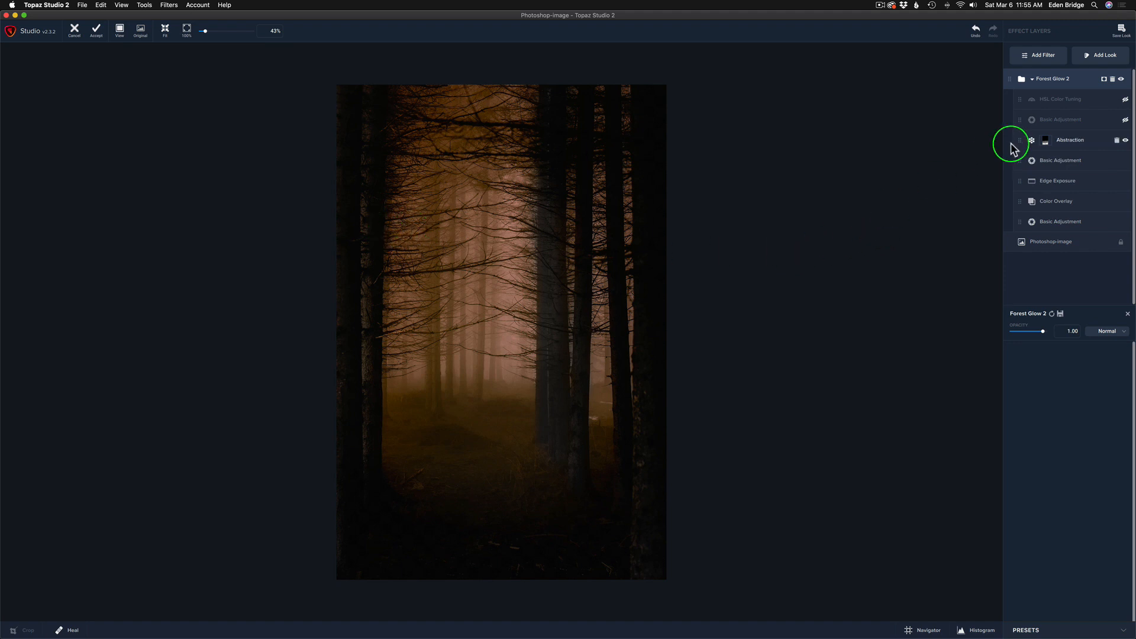
pyautogui.click(1126, 123)
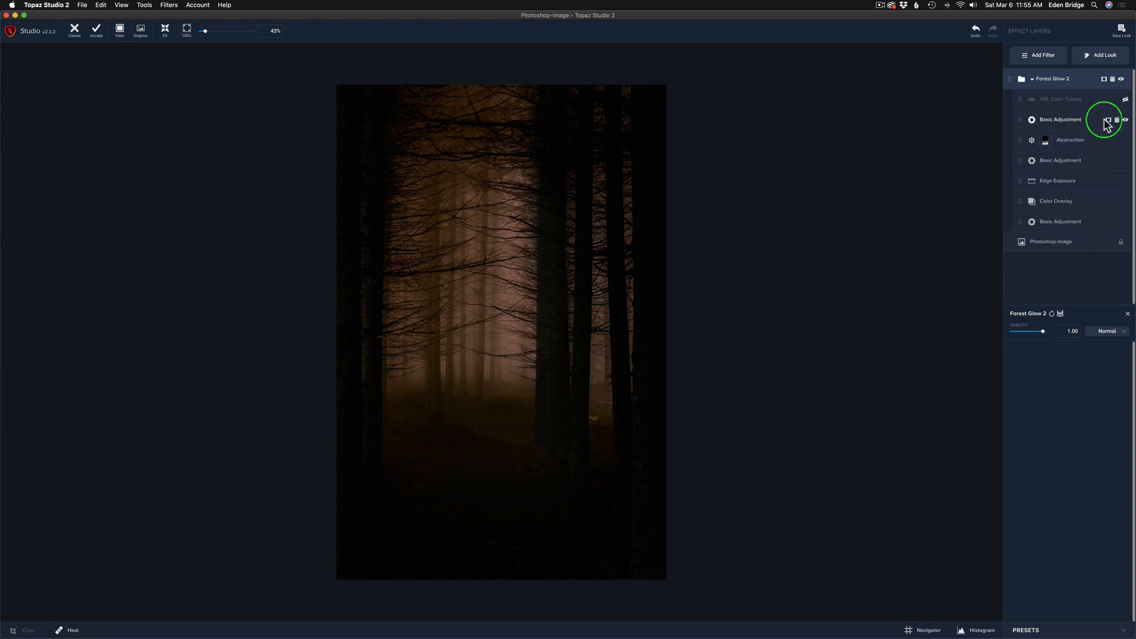
# Step: Add a mask to the Basic Adjustment above Abstraction, invert it to black, and activate the mask brush
pyautogui.click(1108, 121)
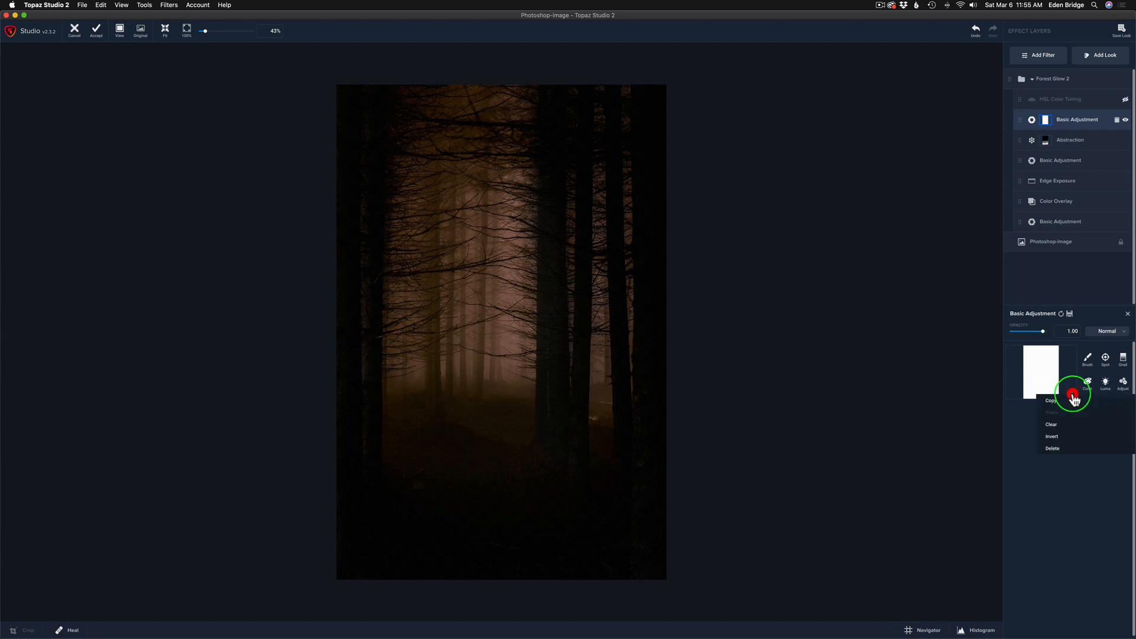
pyautogui.click(1058, 436)
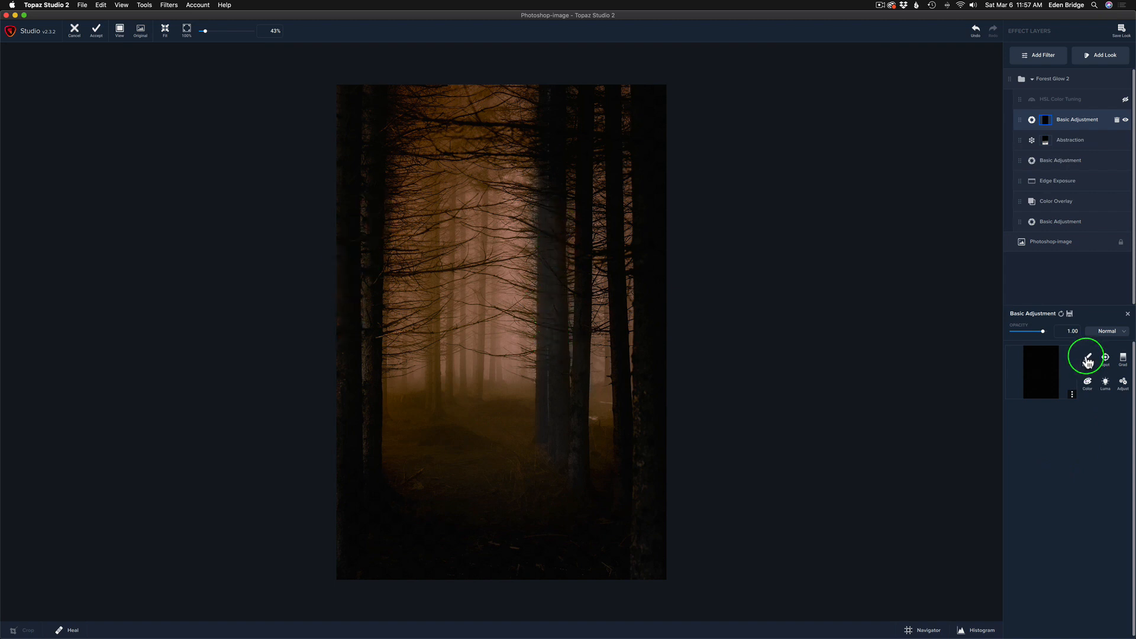
pyautogui.click(1087, 361)
# Step: Set the mask brush to transparency 1.00, radius 0.24 and softness 0.81, and turn Edge Aware off
pyautogui.moveTo(1035, 431); pyautogui.dragTo(1105, 431)
pyautogui.moveTo(1035, 461)
pyautogui.mouseDown()
pyautogui.moveTo(1045, 464)
pyautogui.moveTo(1031, 465)
pyautogui.mouseUp()
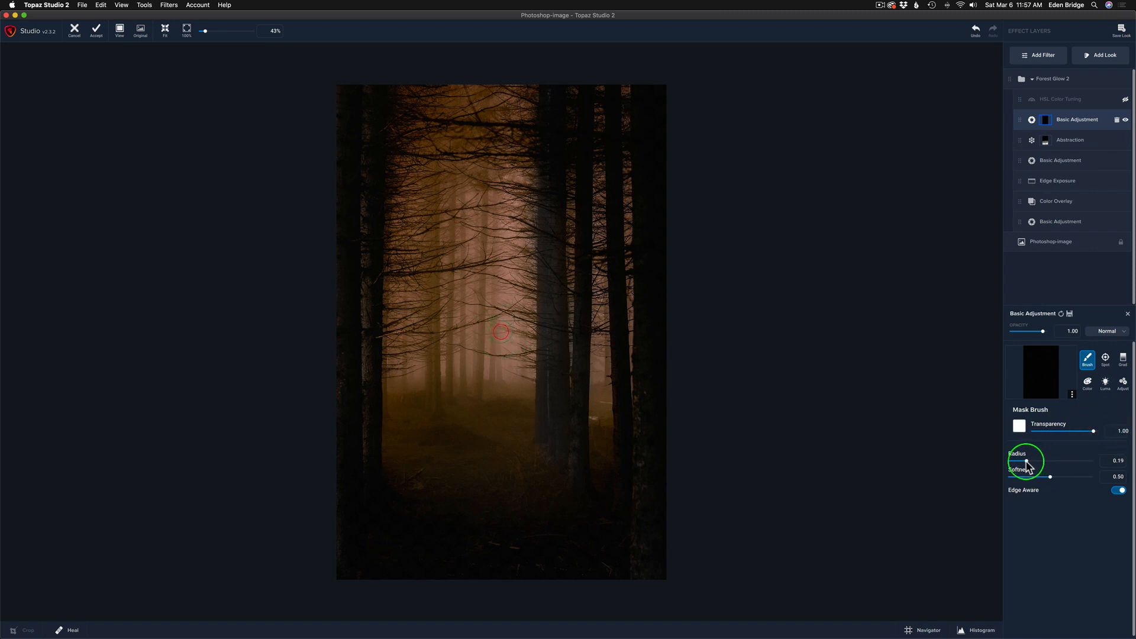
pyautogui.moveTo(1030, 462); pyautogui.dragTo(1030, 463)
pyautogui.moveTo(1050, 477); pyautogui.dragTo(1073, 476)
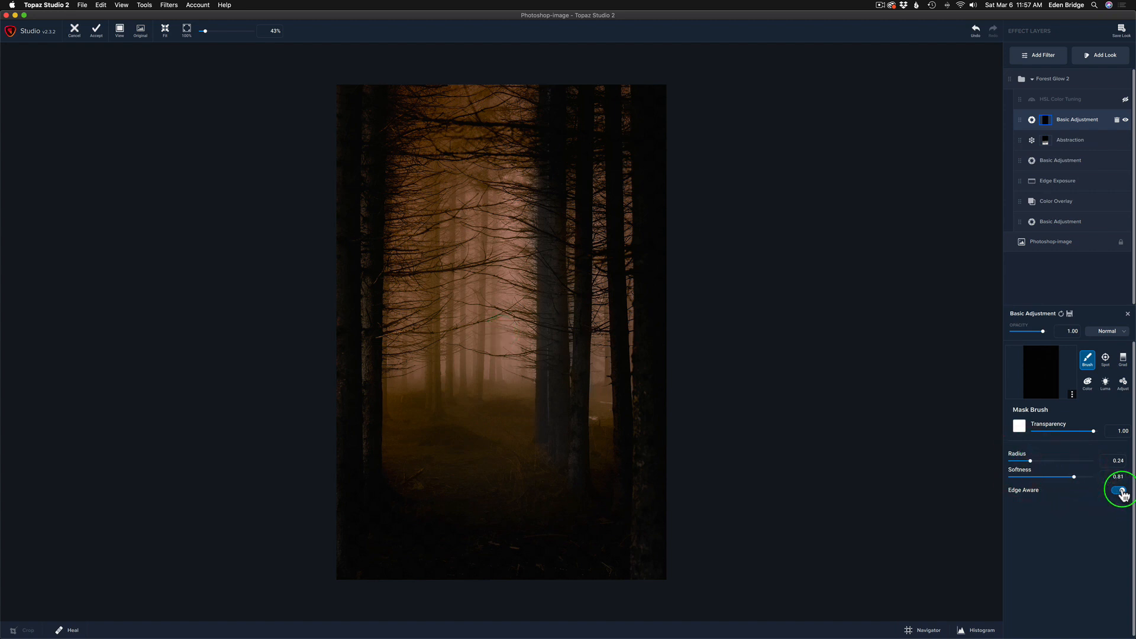
pyautogui.click(1105, 491)
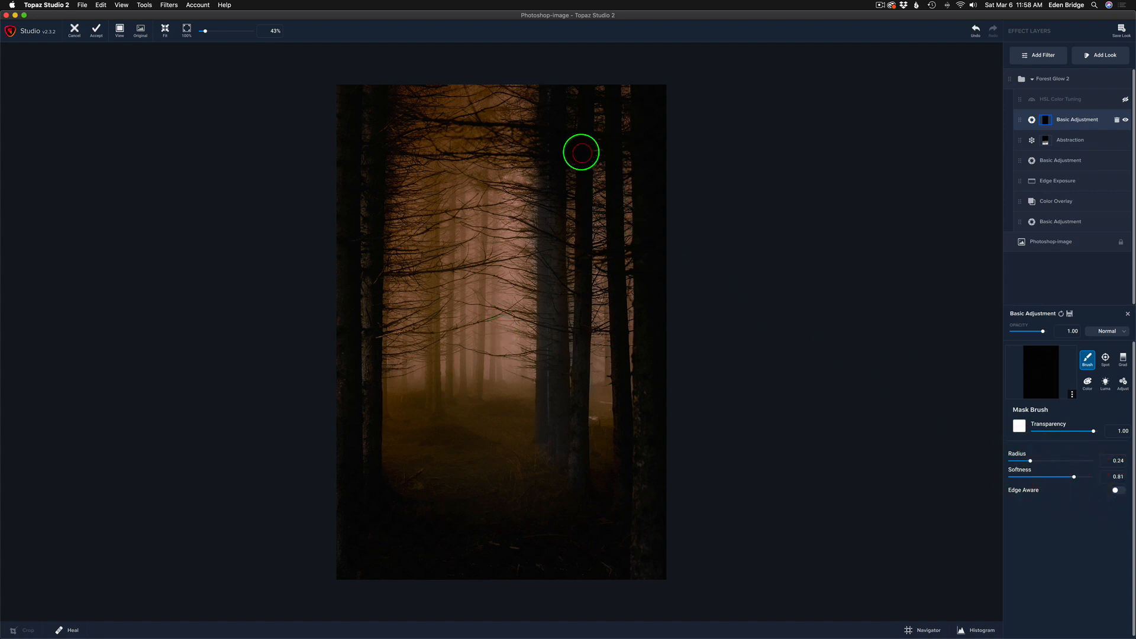
# Step: Paint the mask along the large bluish trunk at full strength, then blend around the trunk bases with transparency 0.30 and 0.48
pyautogui.moveTo(551, 196); pyautogui.dragTo(554, 468)
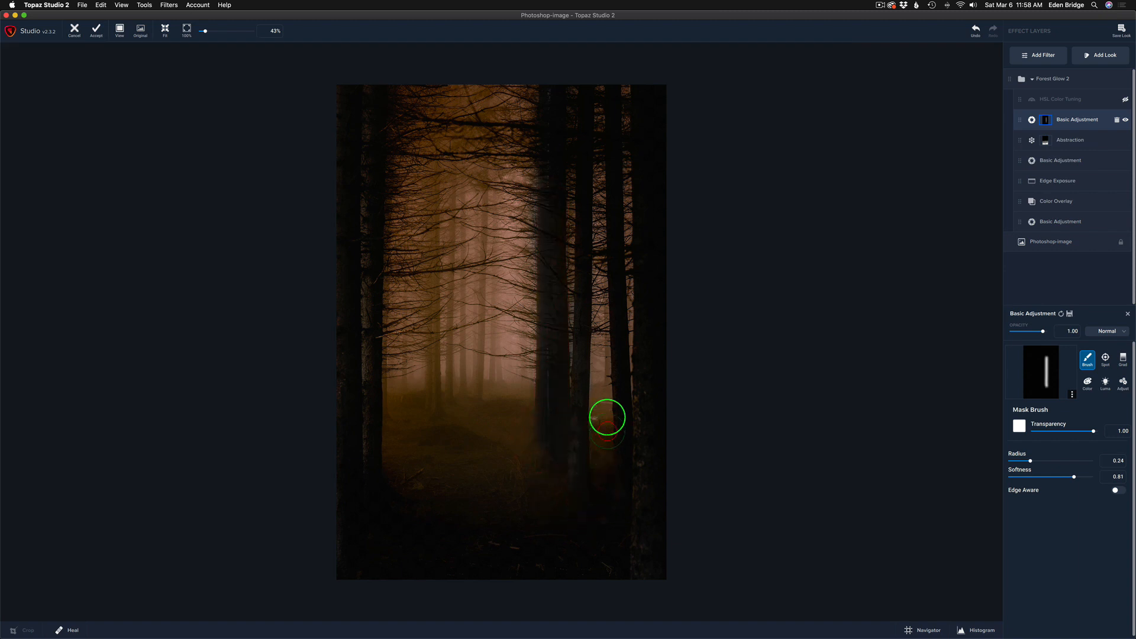
pyautogui.moveTo(1092, 431); pyautogui.dragTo(1052, 433)
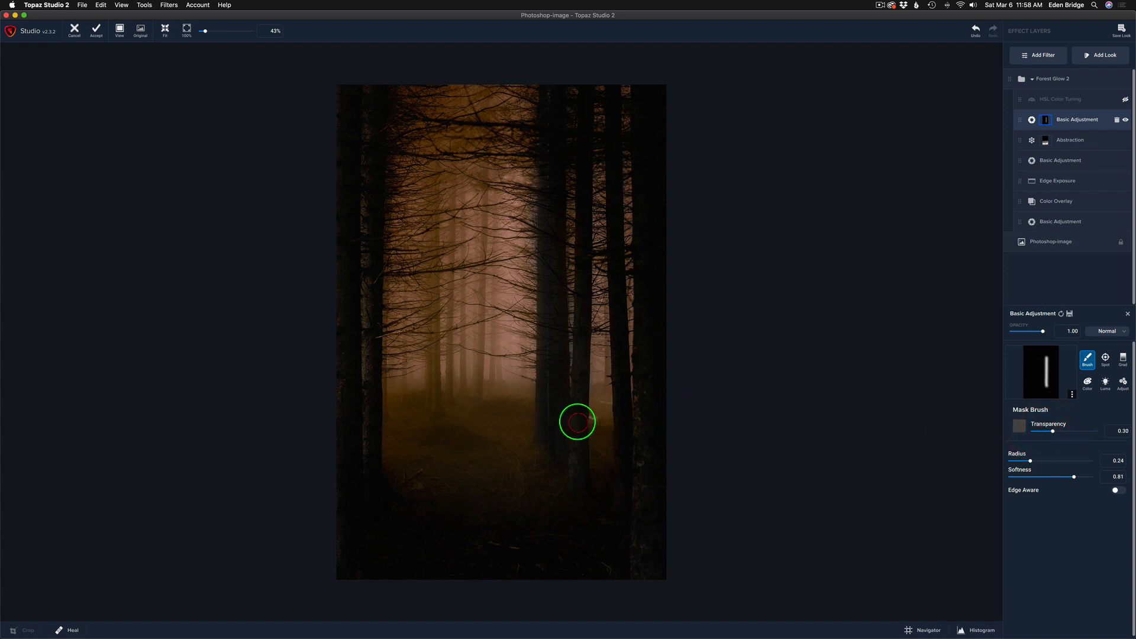
pyautogui.moveTo(577, 421); pyautogui.dragTo(577, 482)
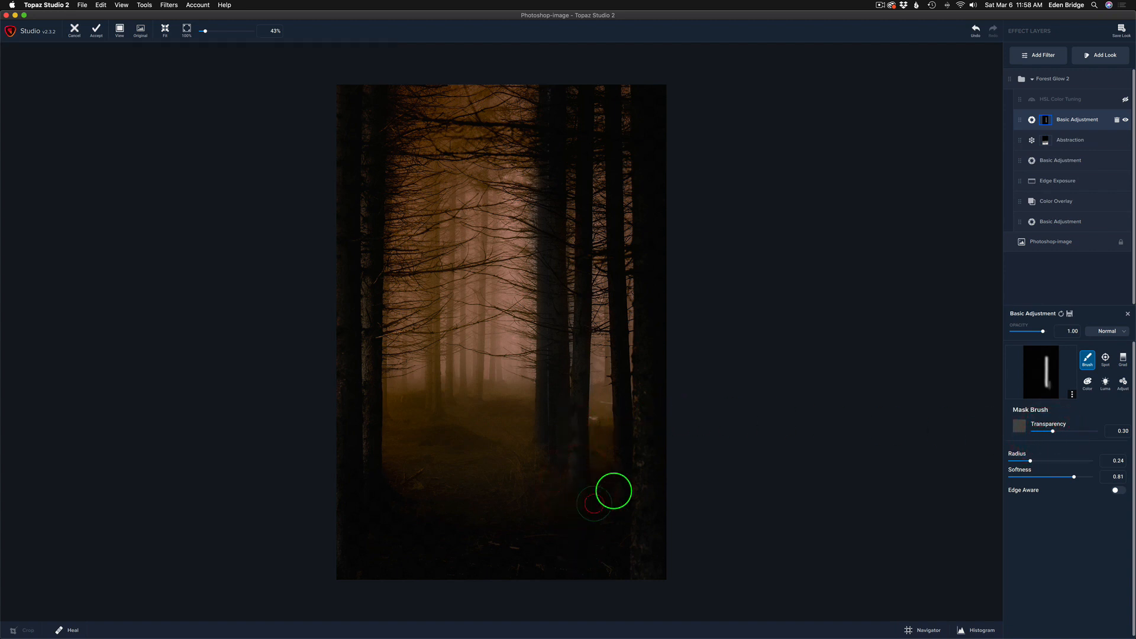
pyautogui.moveTo(1051, 434); pyautogui.dragTo(1063, 431)
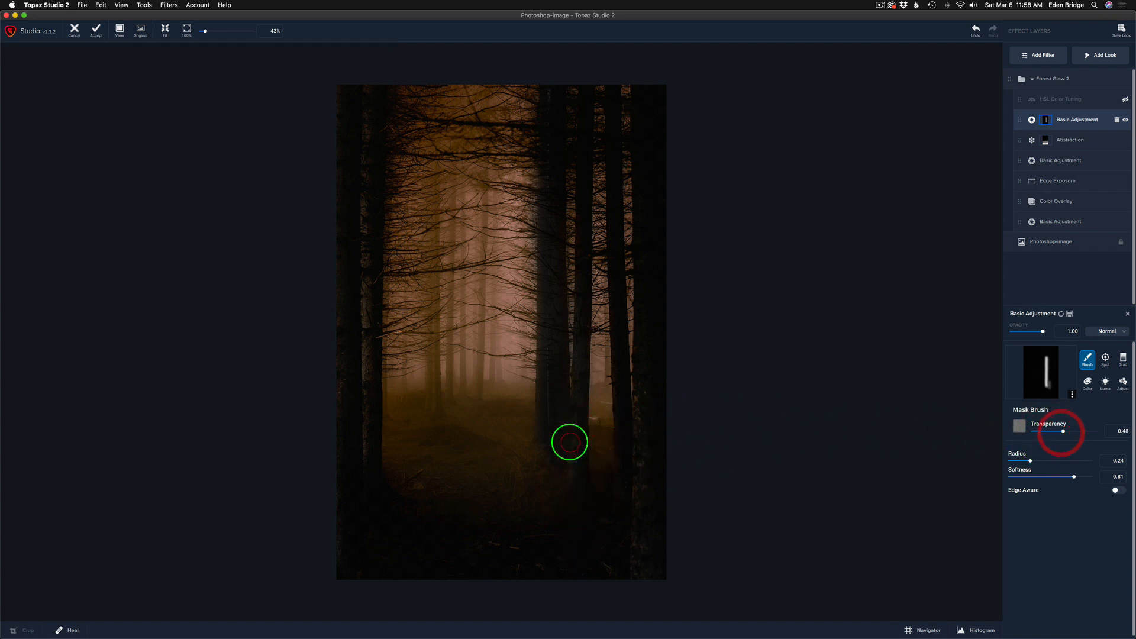
pyautogui.moveTo(568, 440); pyautogui.dragTo(573, 476)
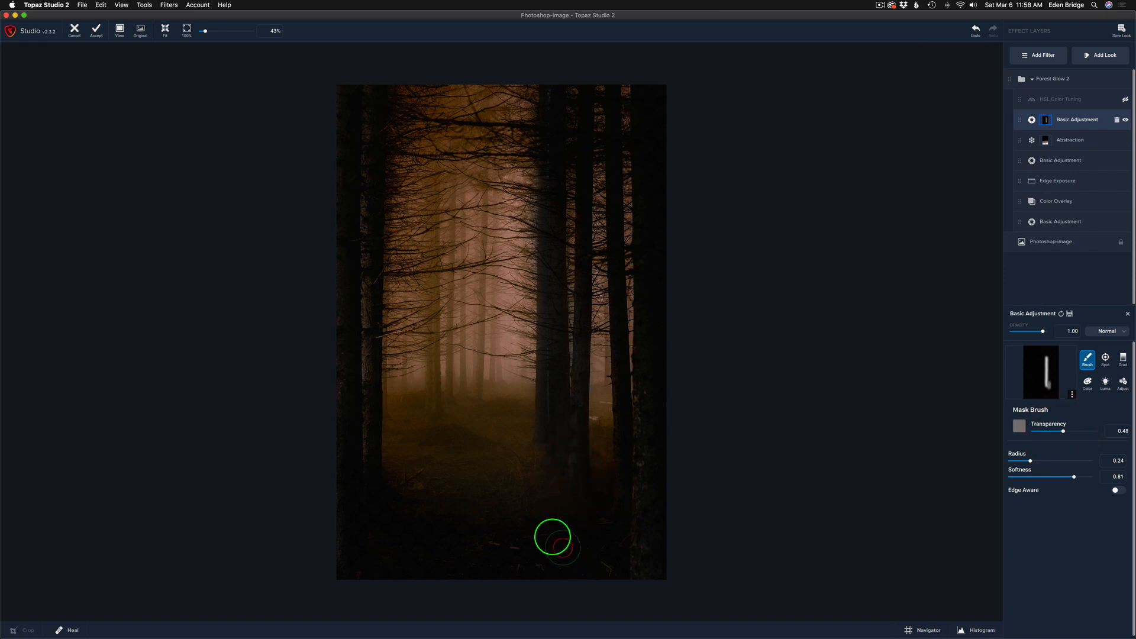
# Step: Paint the mask over the photo's left-hand trunks at 0.48 and its left edge at 1.00 transparency, then compare the adjustment off and on
pyautogui.moveTo(366, 93)
pyautogui.mouseDown()
pyautogui.moveTo(366, 471)
pyautogui.moveTo(347, 254)
pyautogui.mouseUp()
pyautogui.moveTo(348, 394); pyautogui.dragTo(348, 309)
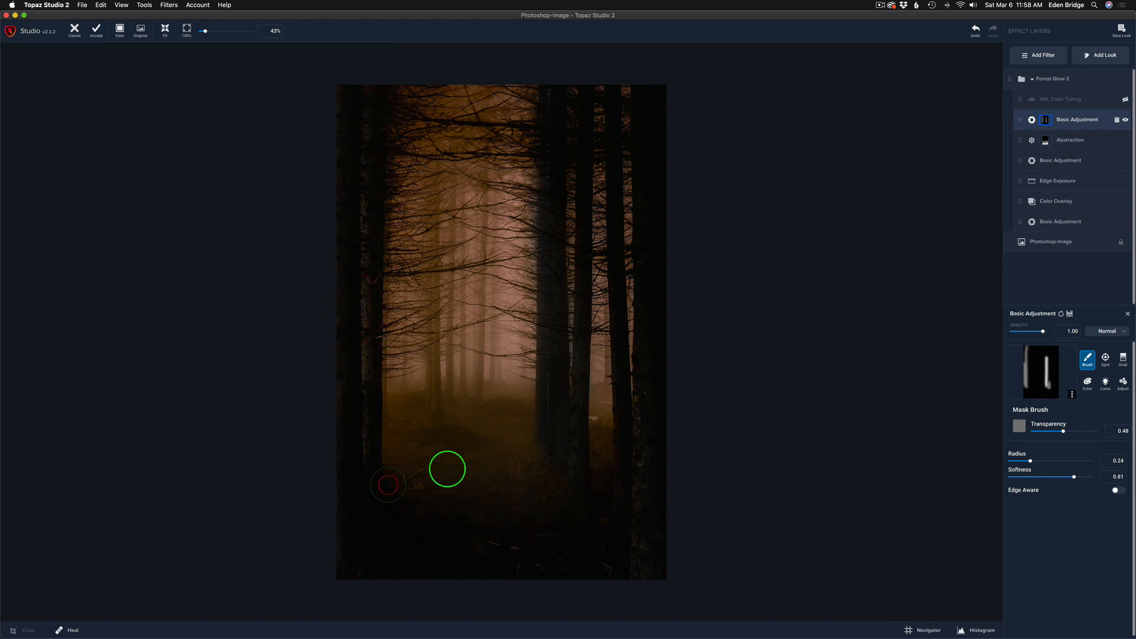
pyautogui.moveTo(1064, 431); pyautogui.dragTo(1096, 432)
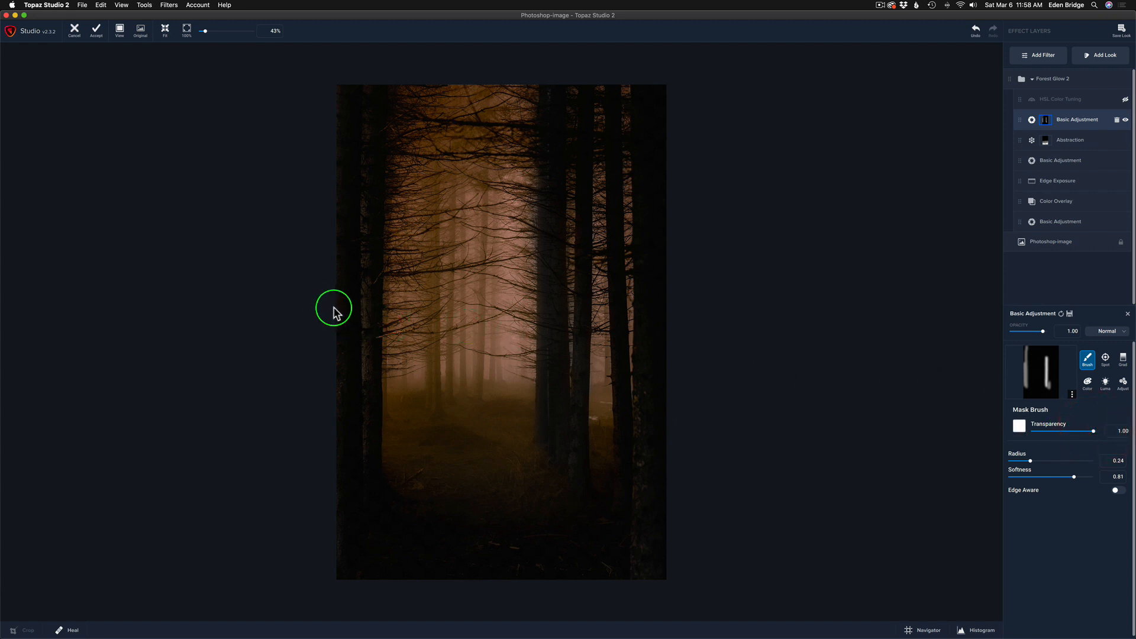
pyautogui.moveTo(336, 311); pyautogui.dragTo(336, 493)
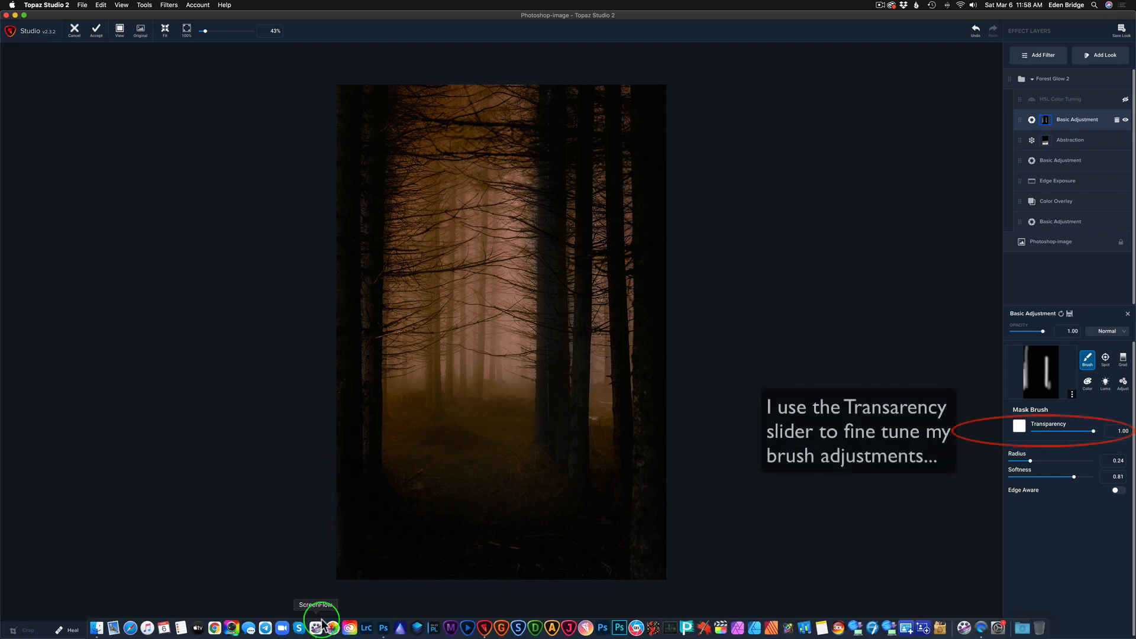
pyautogui.moveTo(338, 541); pyautogui.dragTo(337, 579)
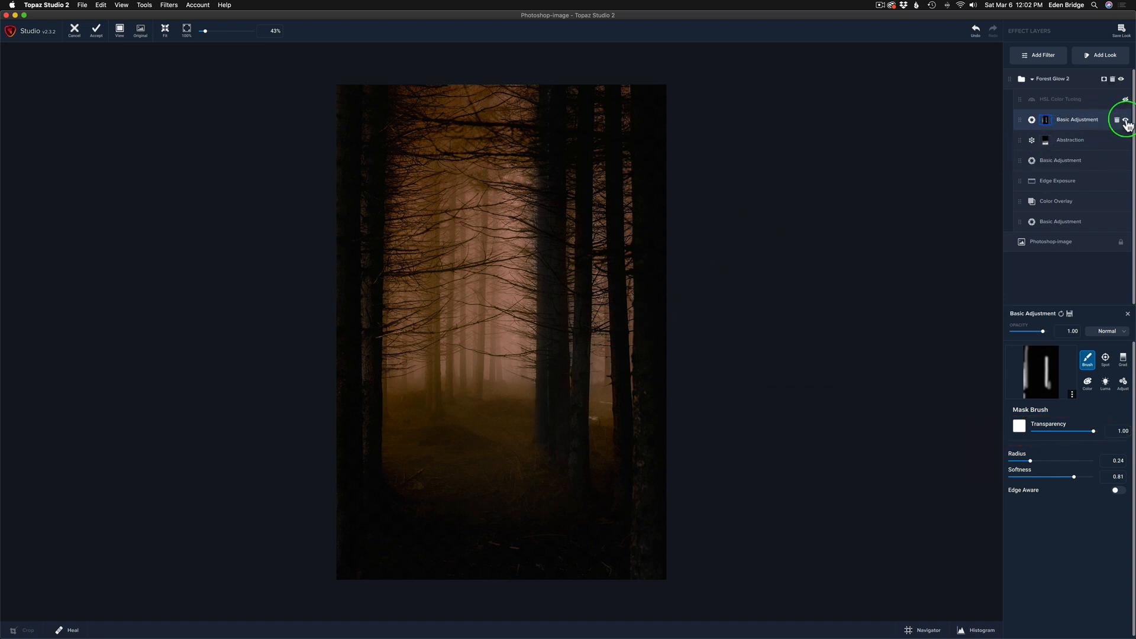
pyautogui.click(1125, 120)
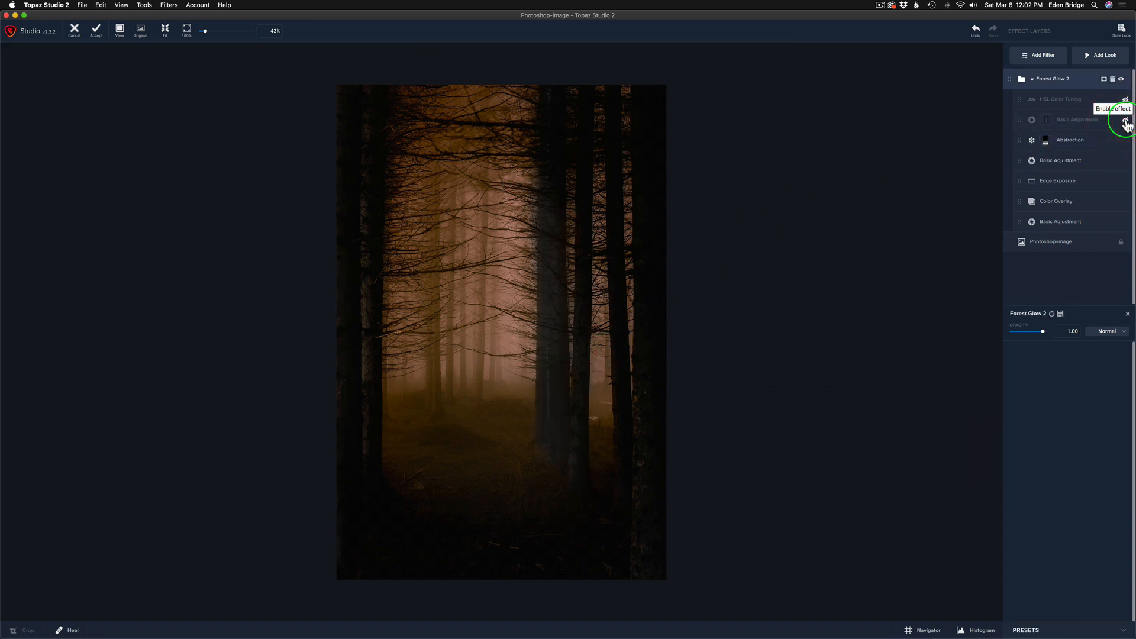
pyautogui.click(1126, 121)
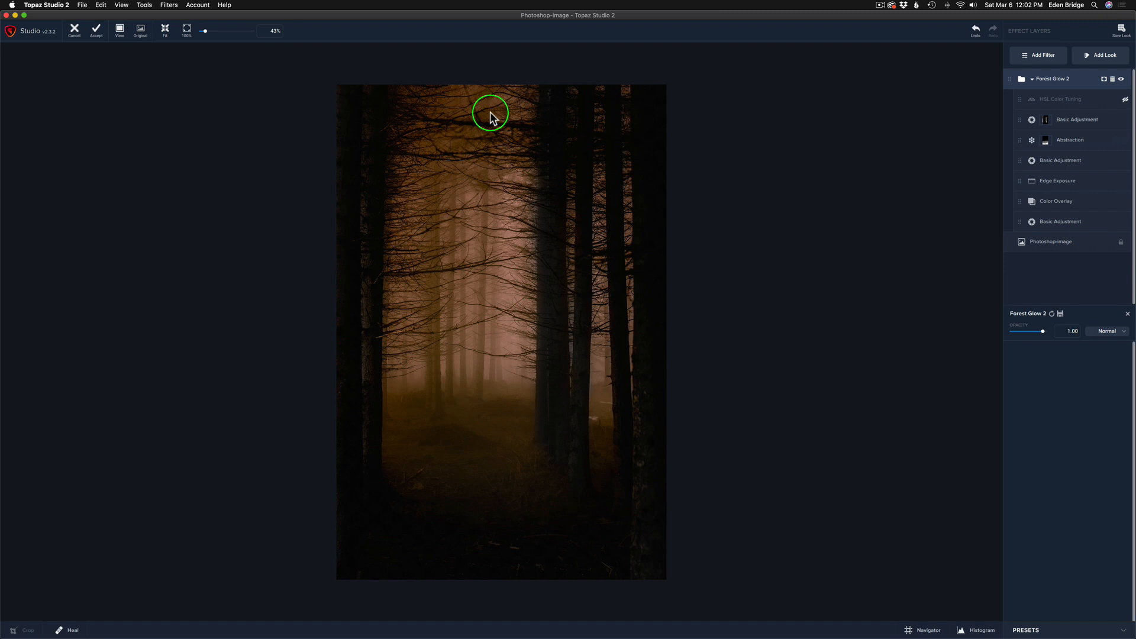
# Step: Enable HSL Color Tuning, open its settings, and add a mask to it inverted to black
pyautogui.click(1125, 102)
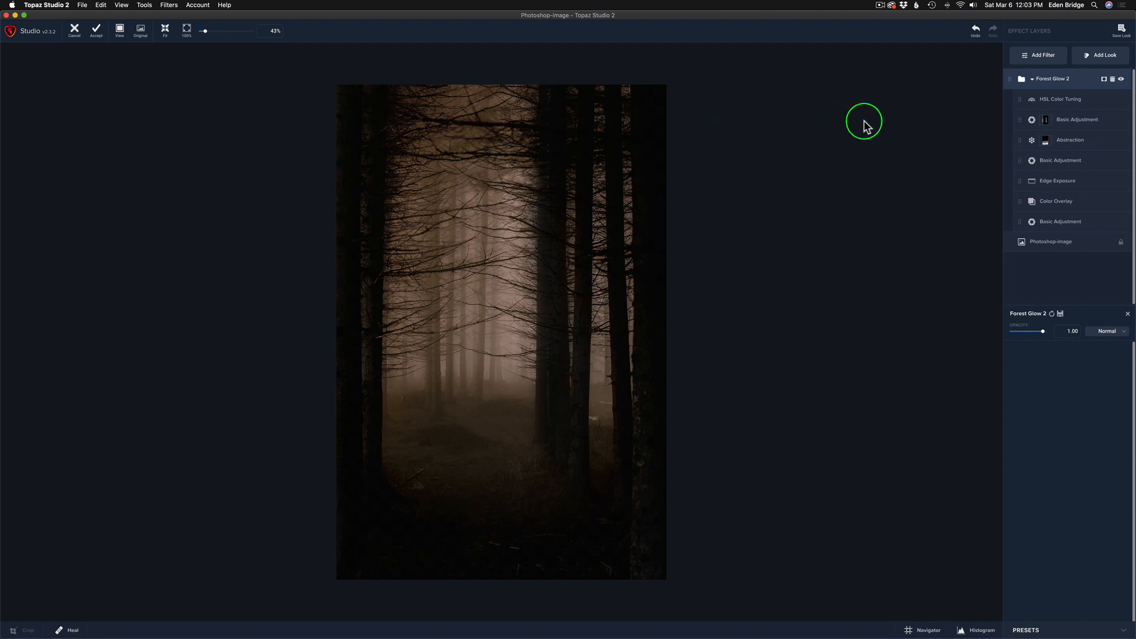
pyautogui.click(1061, 98)
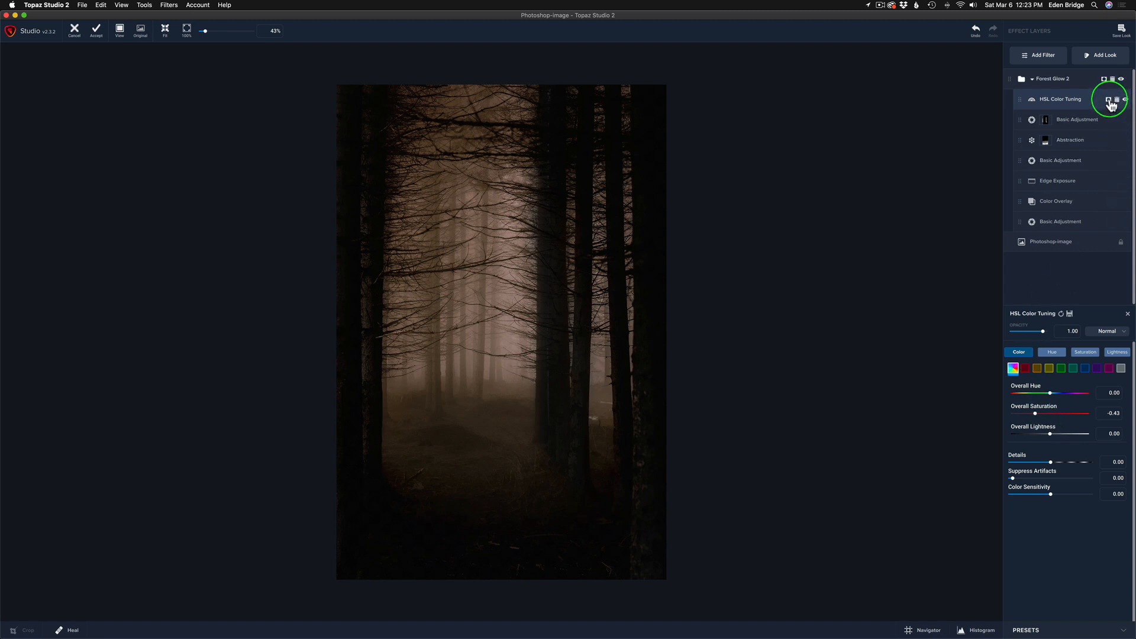
pyautogui.click(1108, 99)
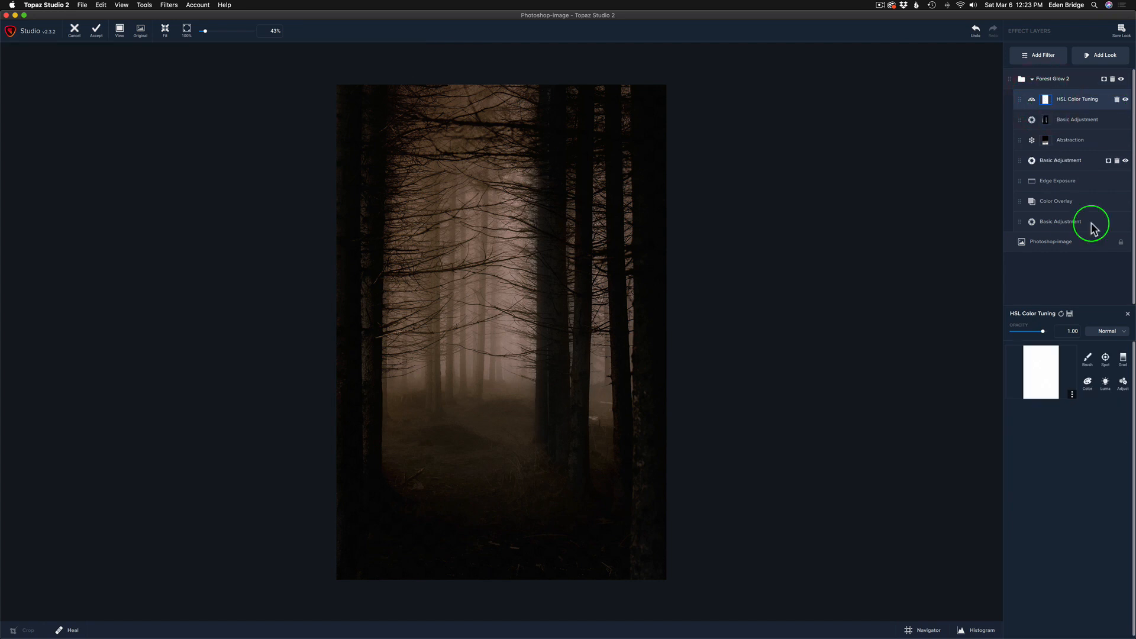
pyautogui.click(1072, 394)
pyautogui.click(1066, 439)
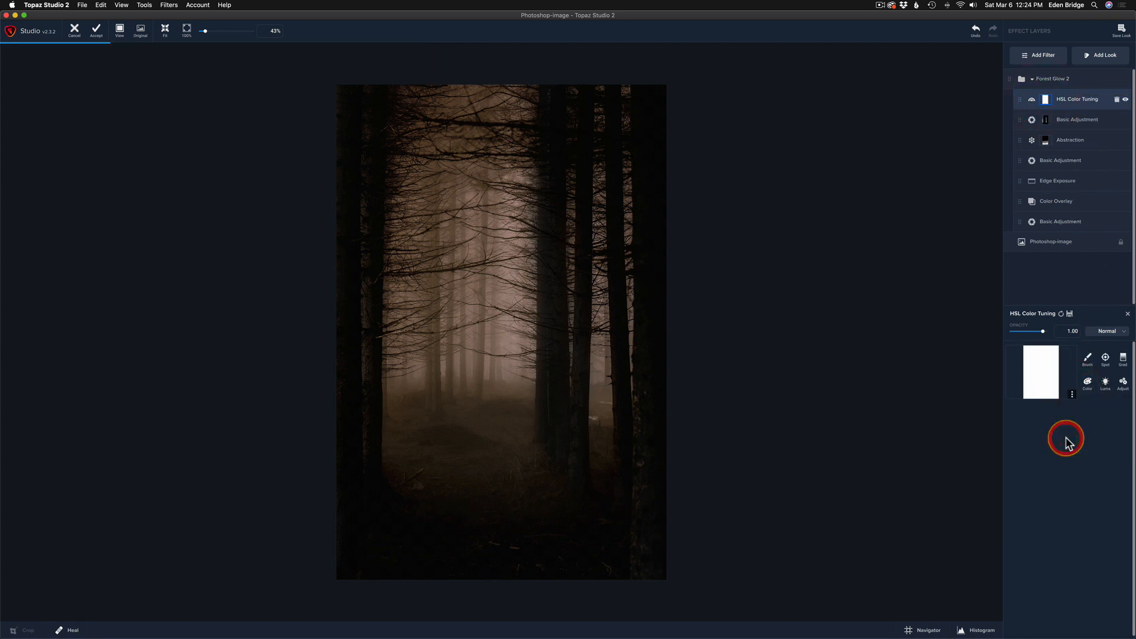
# Step: Place a gradient with transparency 1.00 on the HSL Color Tuning mask, moving it up and narrowing it to the treetops
pyautogui.click(1123, 359)
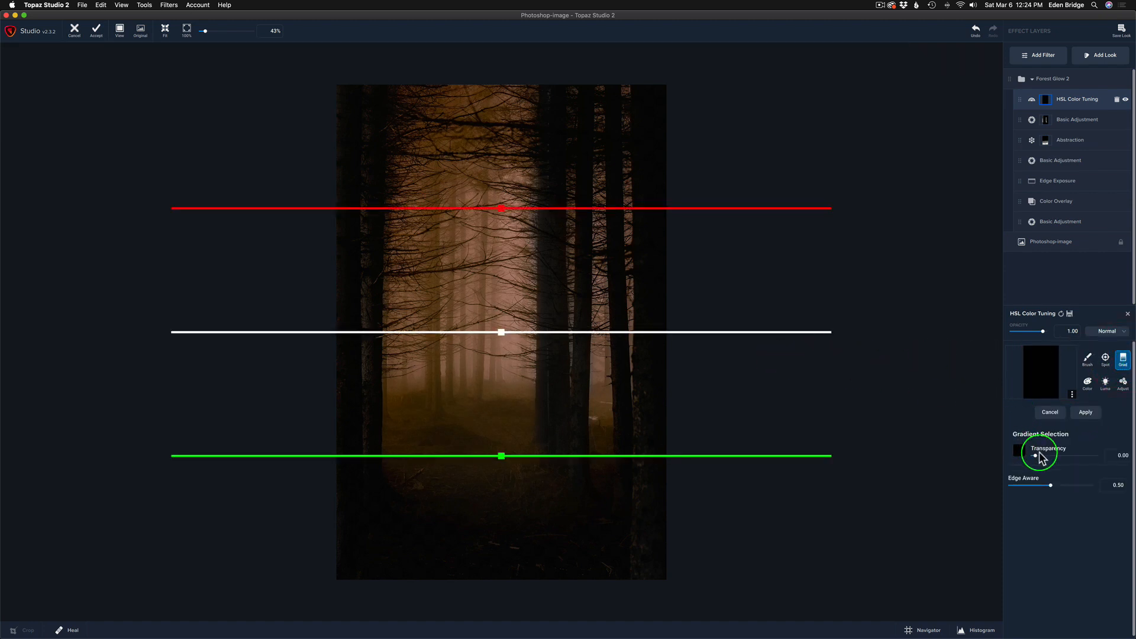
pyautogui.moveTo(1036, 456); pyautogui.dragTo(1108, 456)
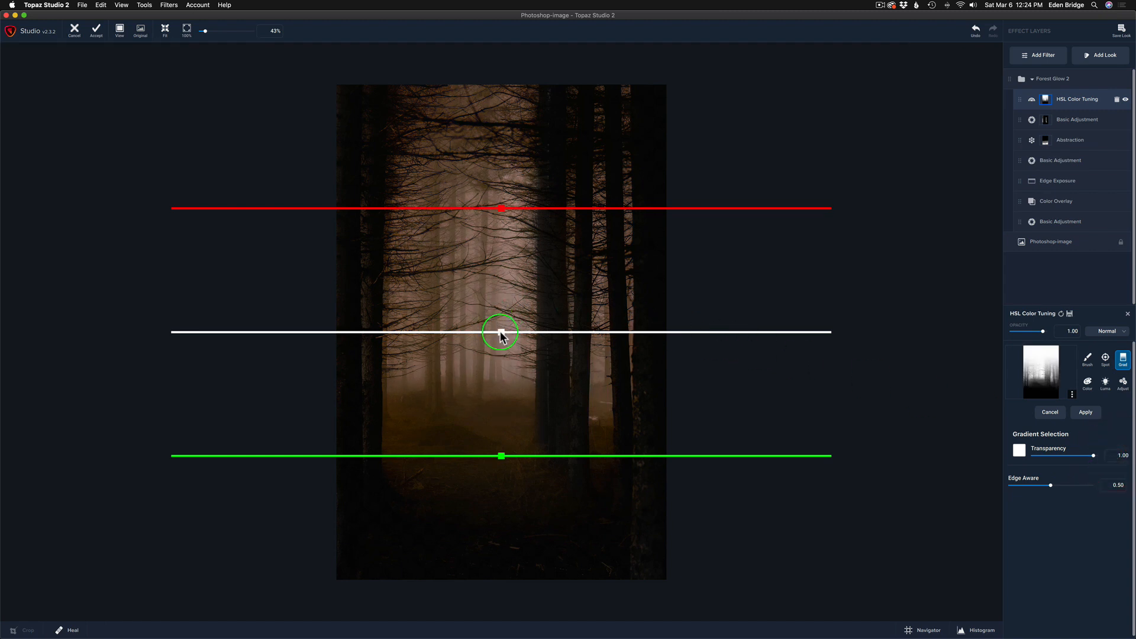
pyautogui.moveTo(501, 333); pyautogui.dragTo(501, 236)
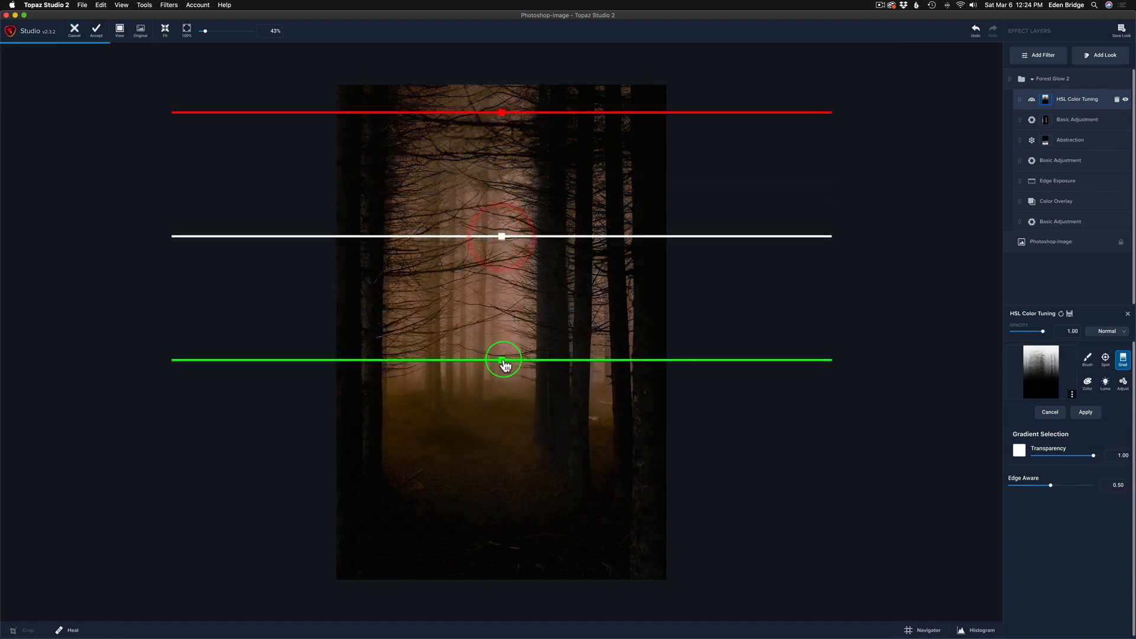
pyautogui.moveTo(503, 364); pyautogui.dragTo(502, 195)
pyautogui.click(906, 420)
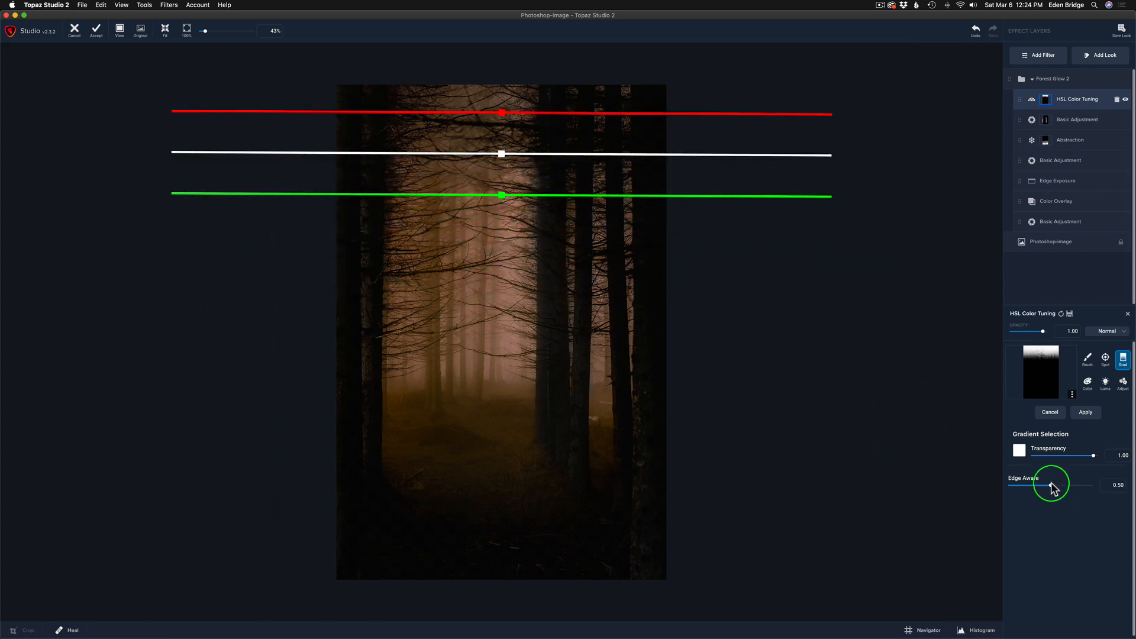
# Step: Set the mask gradient's Edge Aware to 1.00, widen the gradient slightly downward, shift it a little, and apply the mask
pyautogui.moveTo(1051, 486); pyautogui.dragTo(1073, 488)
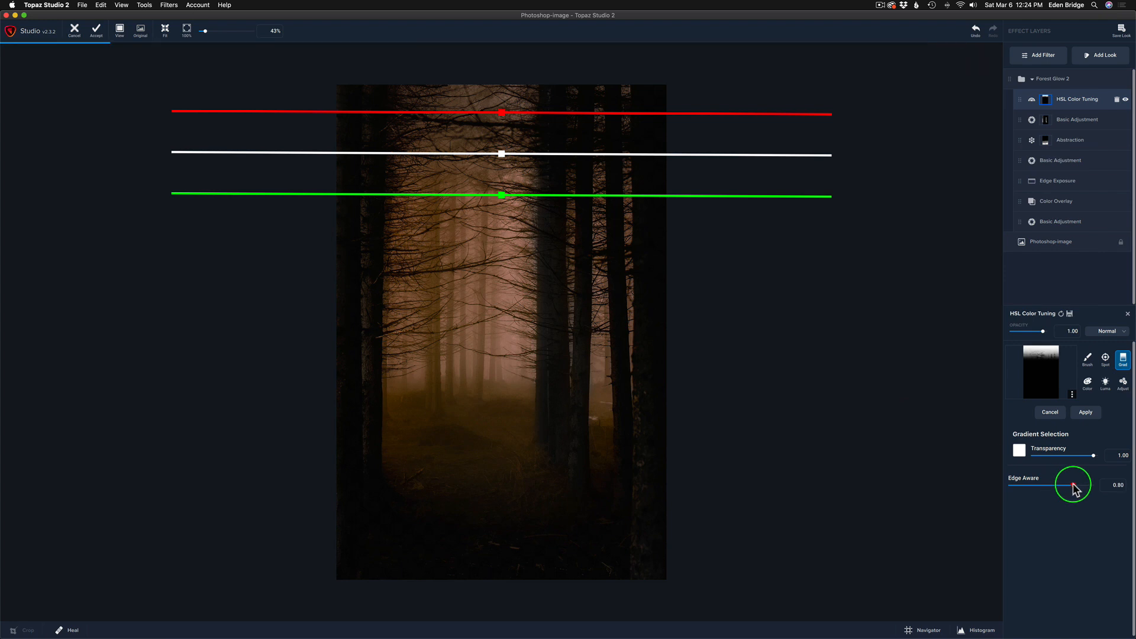
pyautogui.click(1087, 485)
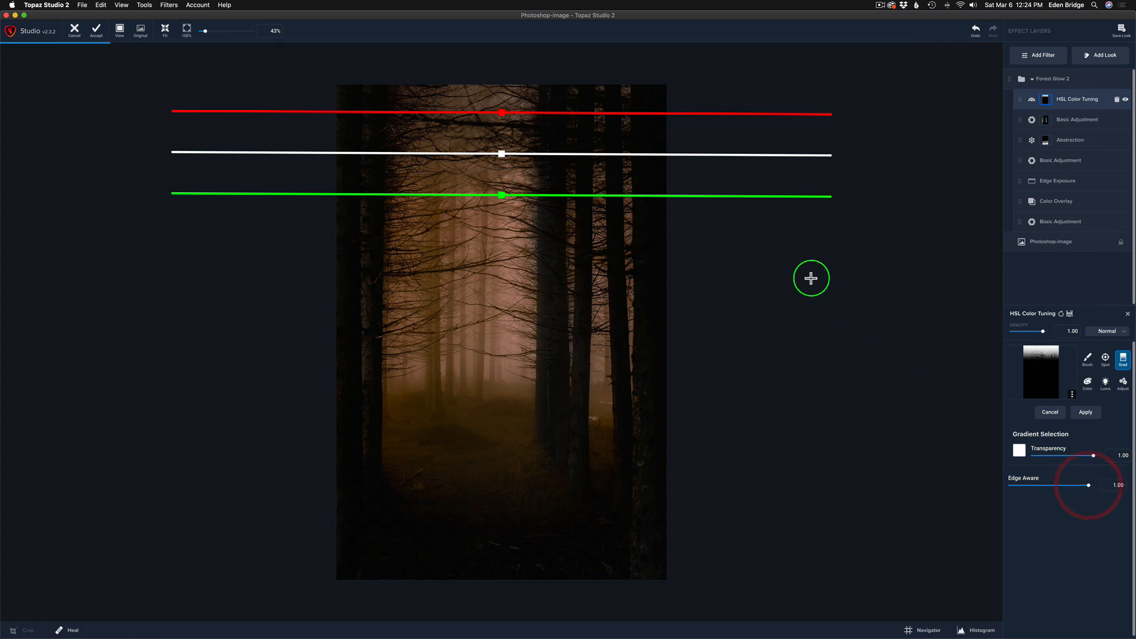
pyautogui.moveTo(503, 195); pyautogui.dragTo(503, 211)
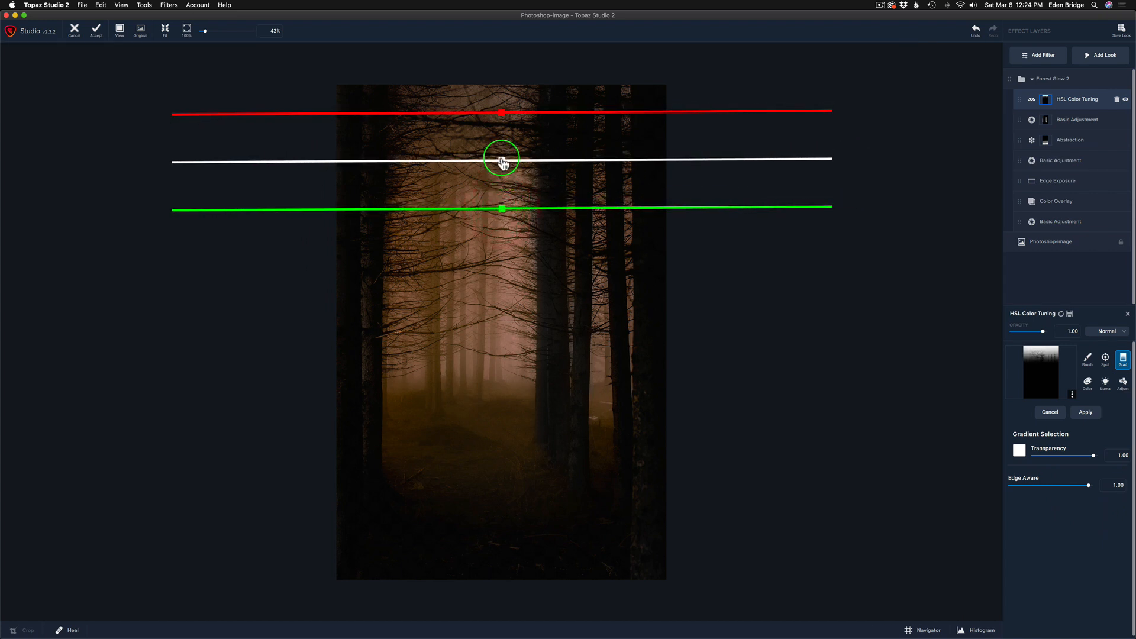
pyautogui.moveTo(502, 162); pyautogui.dragTo(498, 162)
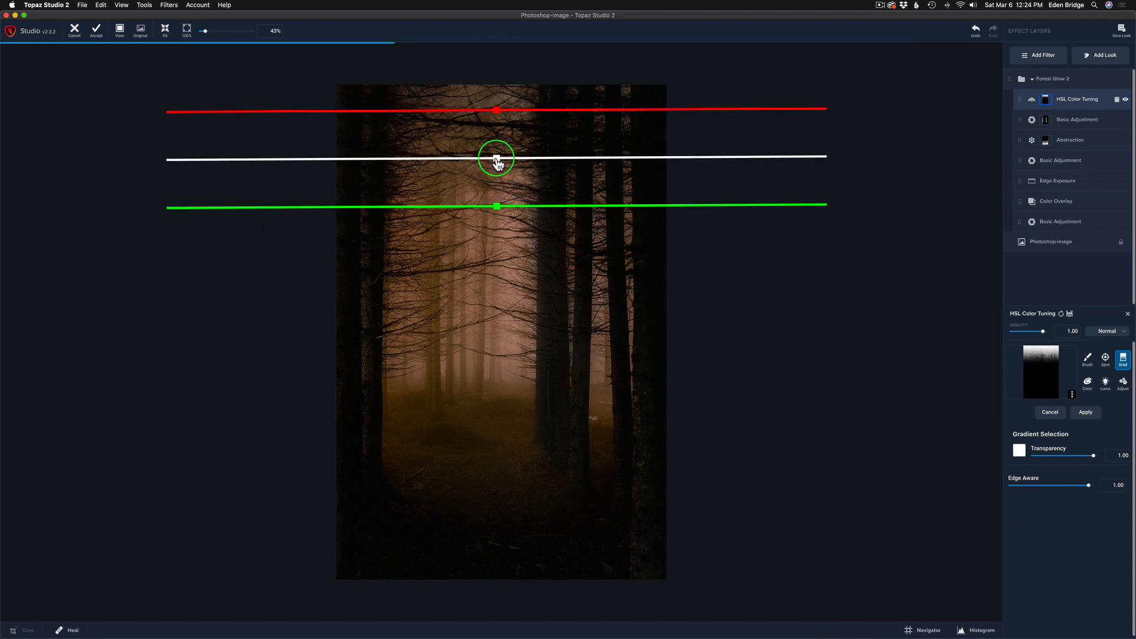
pyautogui.click(641, 193)
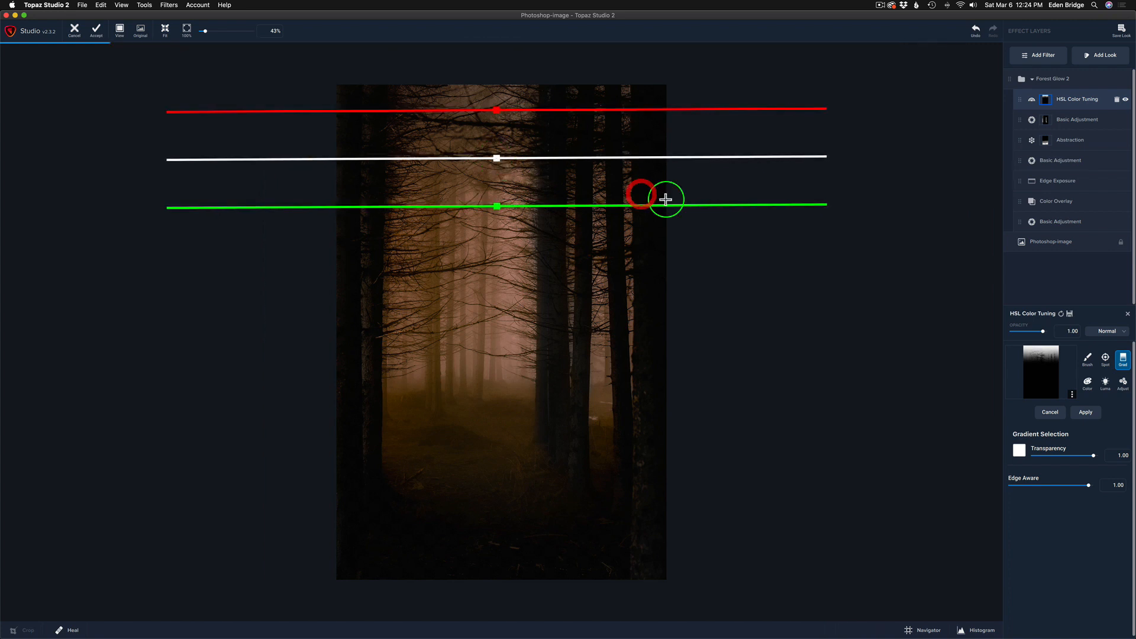
pyautogui.click(1091, 413)
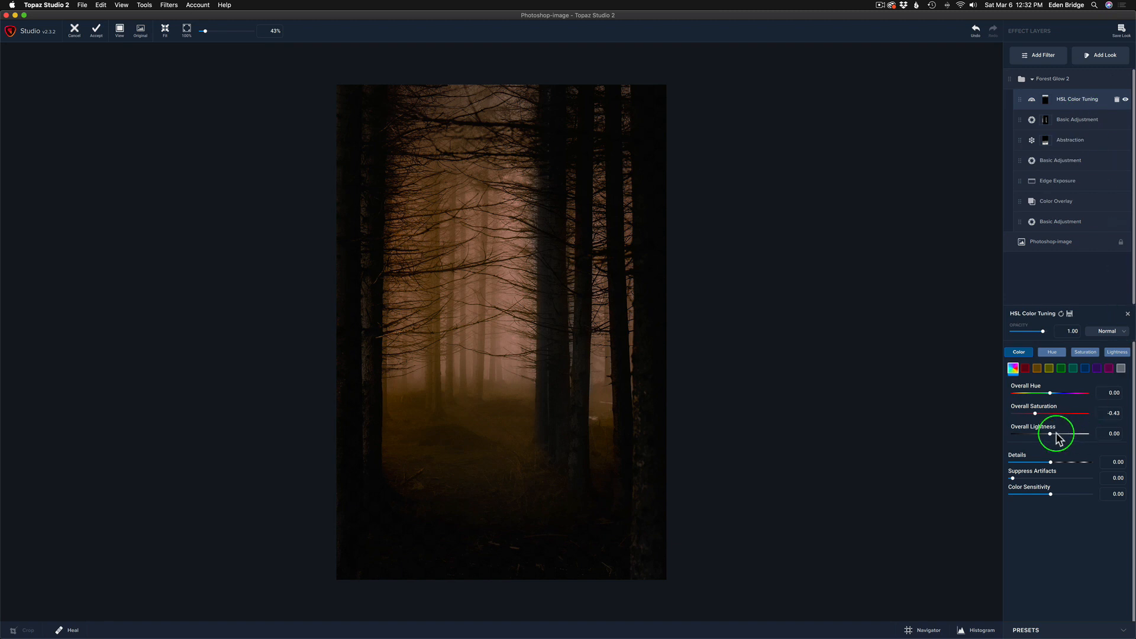
# Step: Set the Overall Saturation of HSL Color Tuning to -0.29 and compare the effect off and on
pyautogui.moveTo(1035, 413); pyautogui.dragTo(1040, 412)
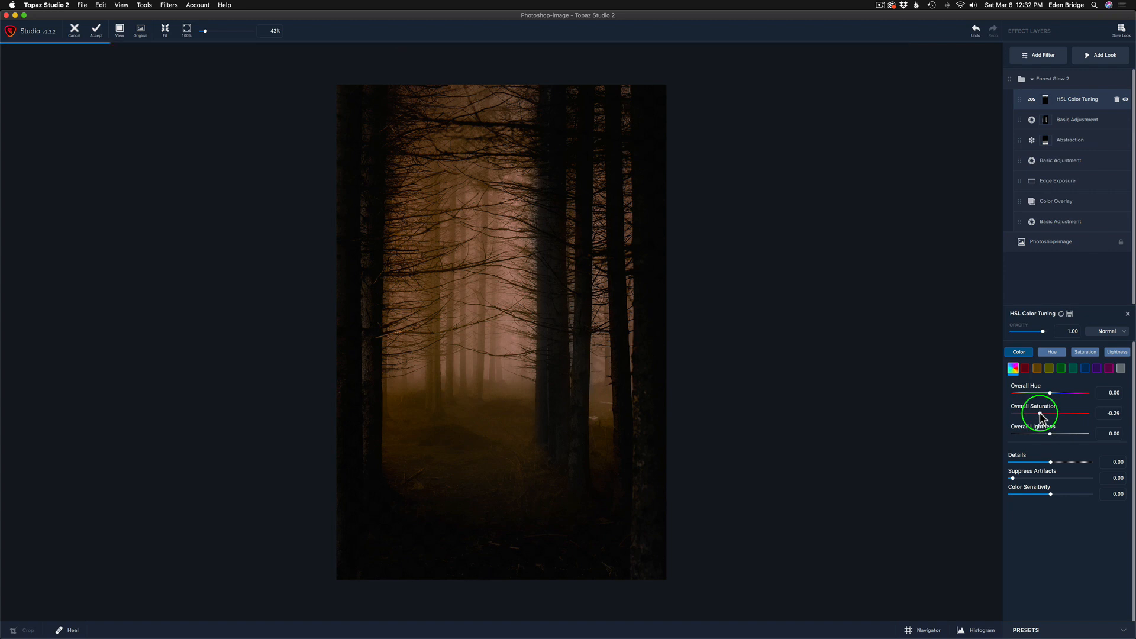
pyautogui.click(1040, 412)
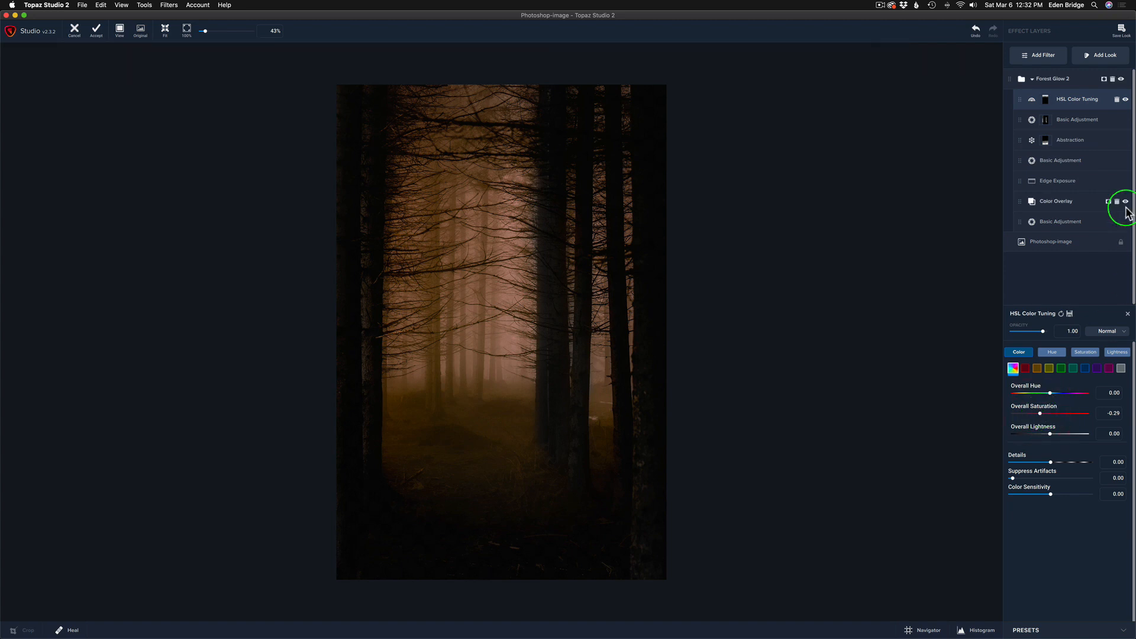
pyautogui.click(1125, 101)
pyautogui.click(1125, 100)
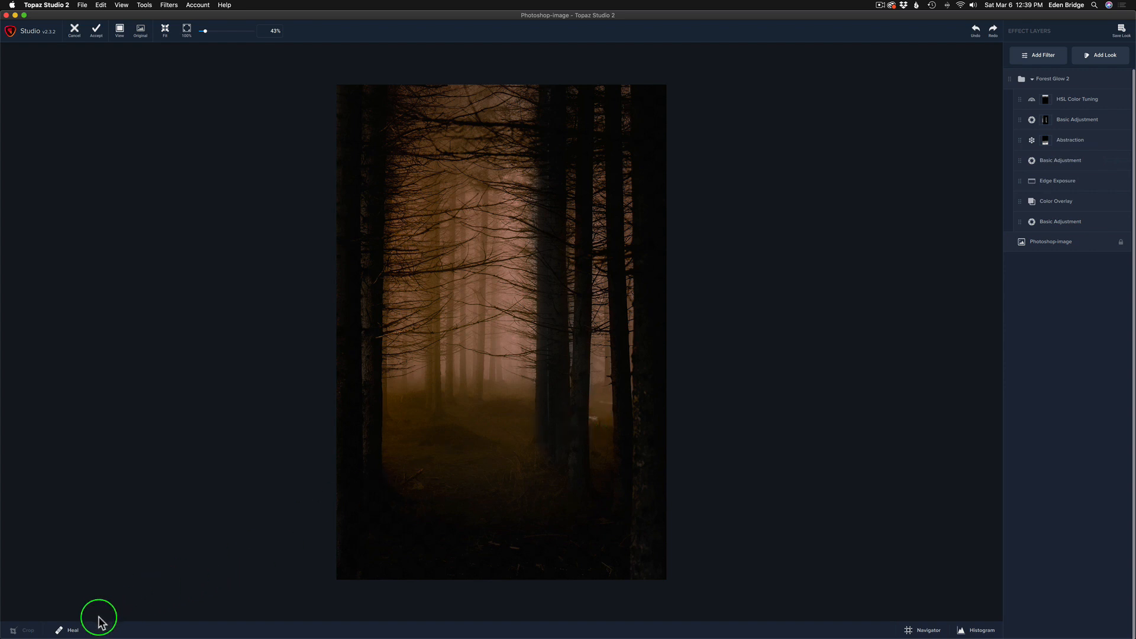
# Step: Heal the bright spot between the right-hand trunks near the ground with a Healing Brush of size 0.94, and apply the healing
pyautogui.click(70, 630)
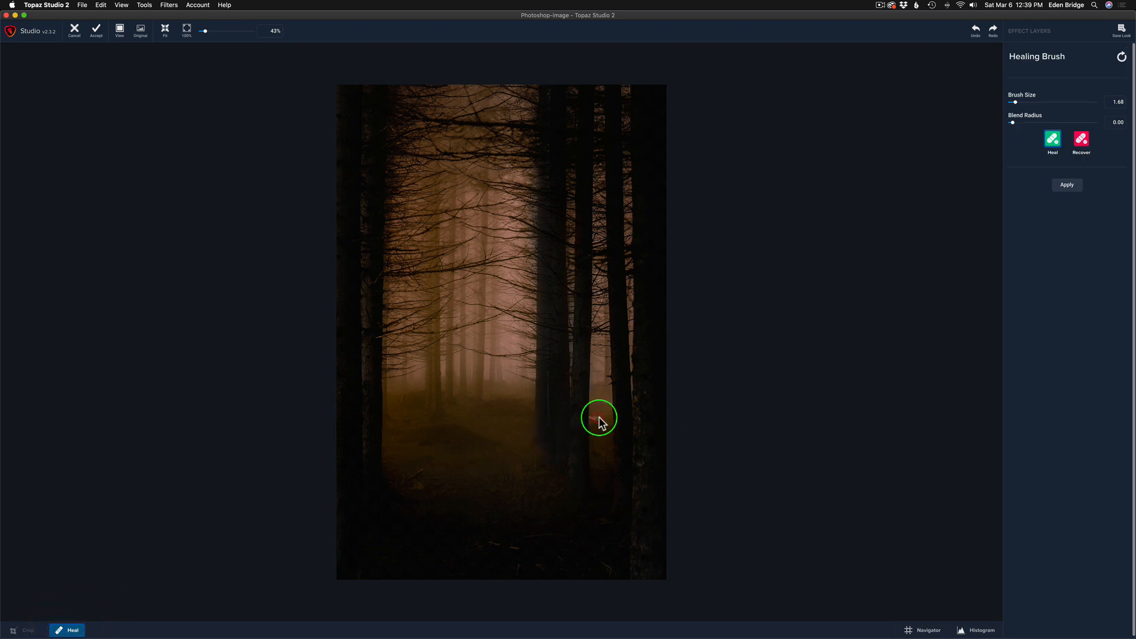
pyautogui.moveTo(599, 421); pyautogui.dragTo(598, 420)
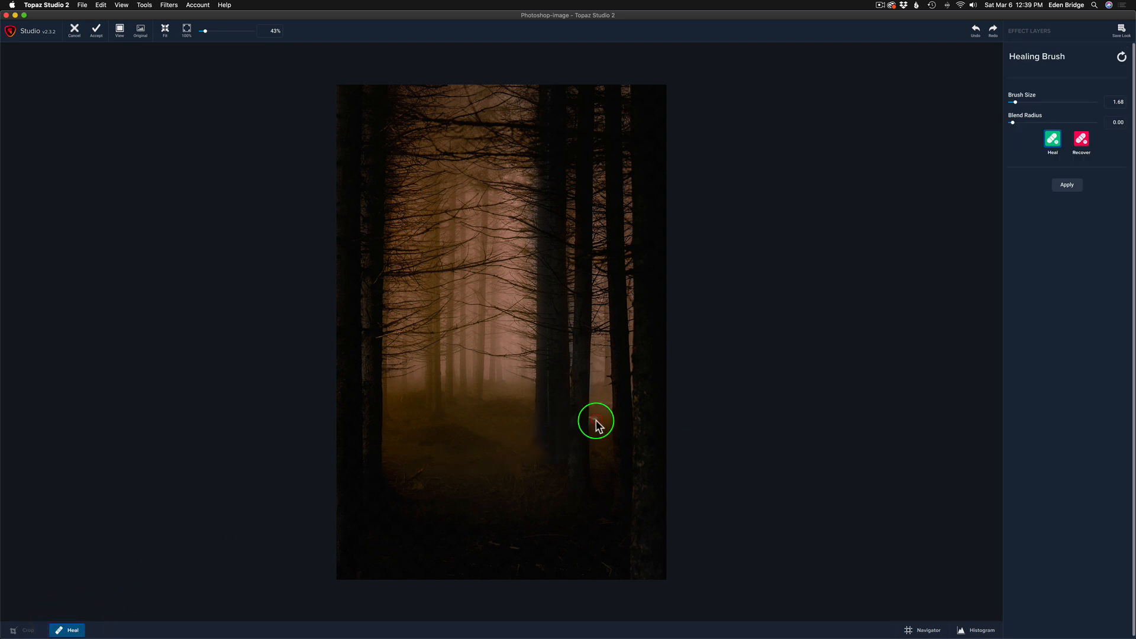
pyautogui.click(1014, 103)
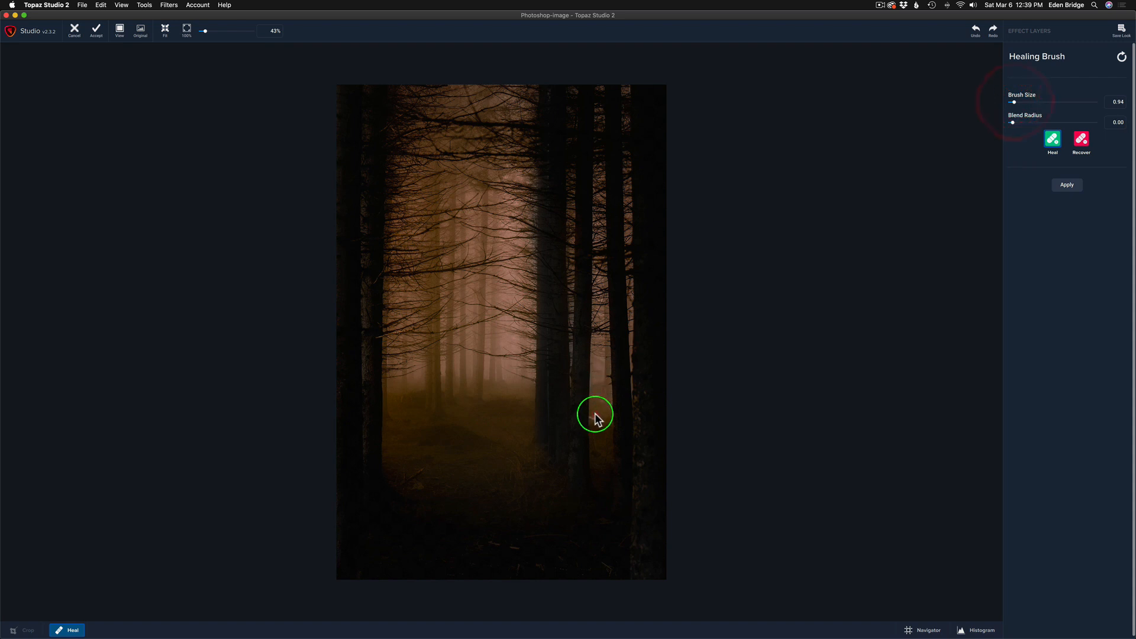
pyautogui.moveTo(595, 413)
pyautogui.mouseDown()
pyautogui.moveTo(609, 400)
pyautogui.moveTo(599, 430)
pyautogui.mouseUp()
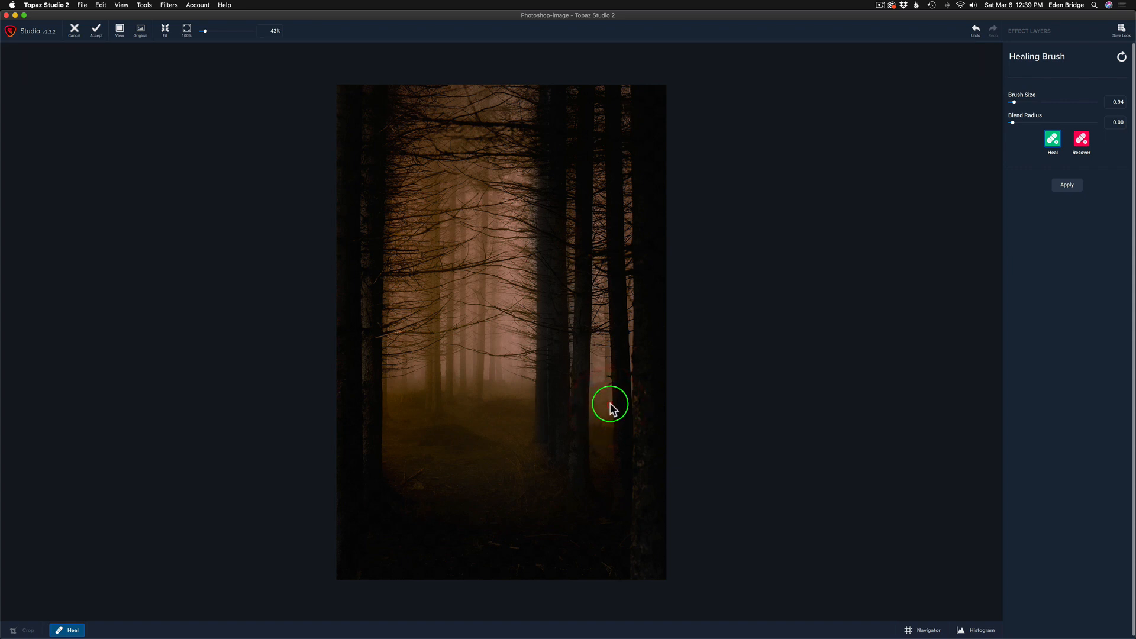
pyautogui.moveTo(606, 401); pyautogui.dragTo(599, 426)
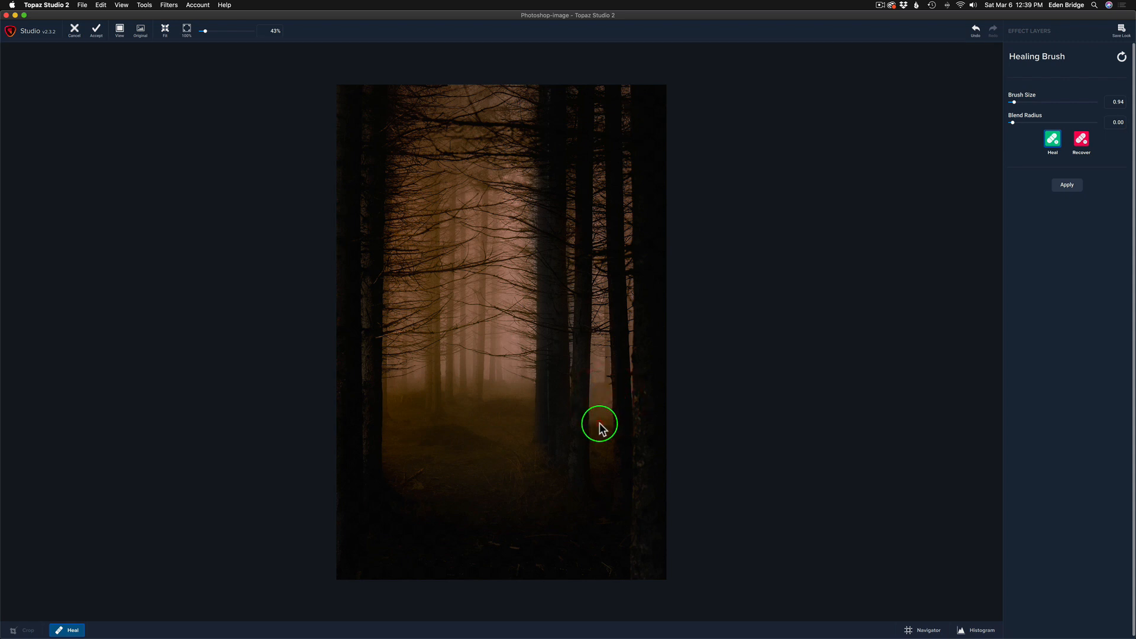
pyautogui.moveTo(608, 398); pyautogui.dragTo(601, 421)
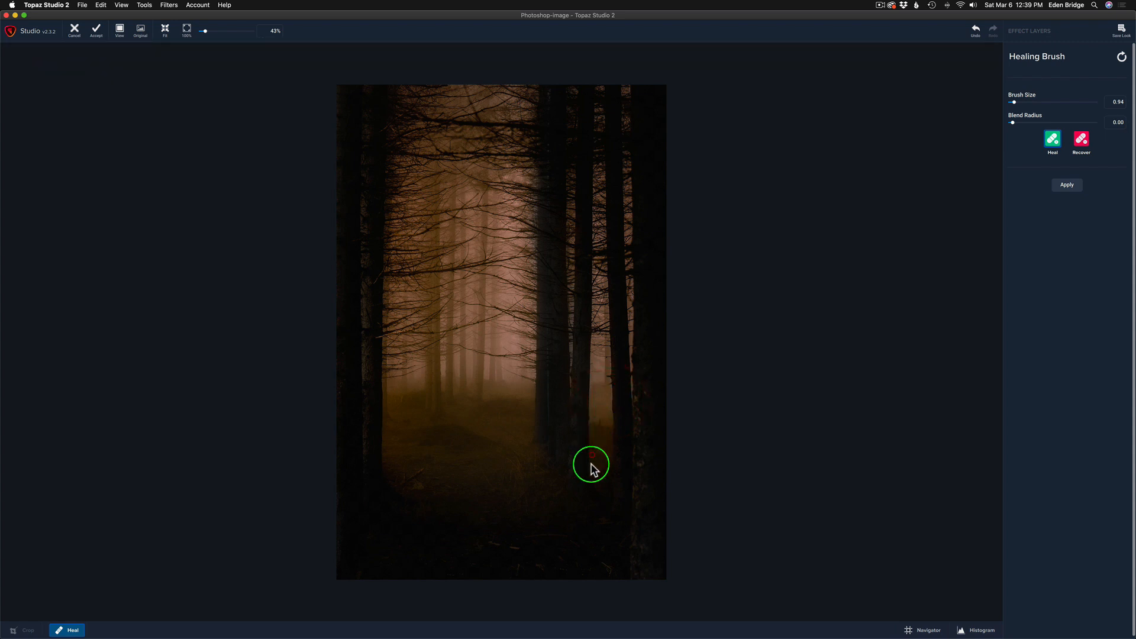
pyautogui.click(588, 419)
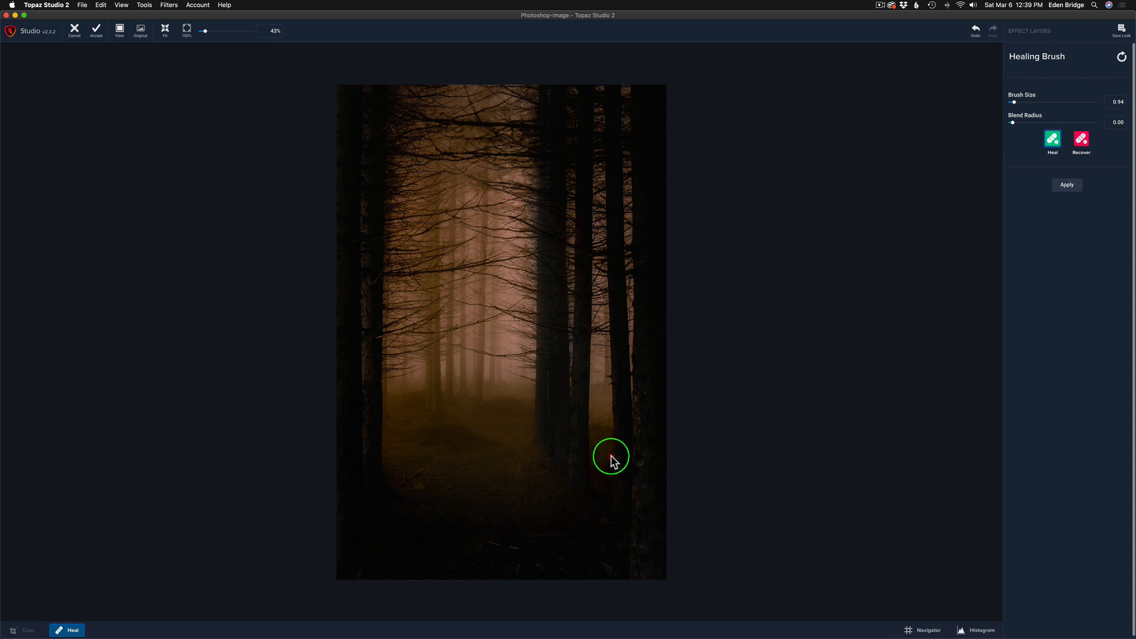
pyautogui.click(1071, 185)
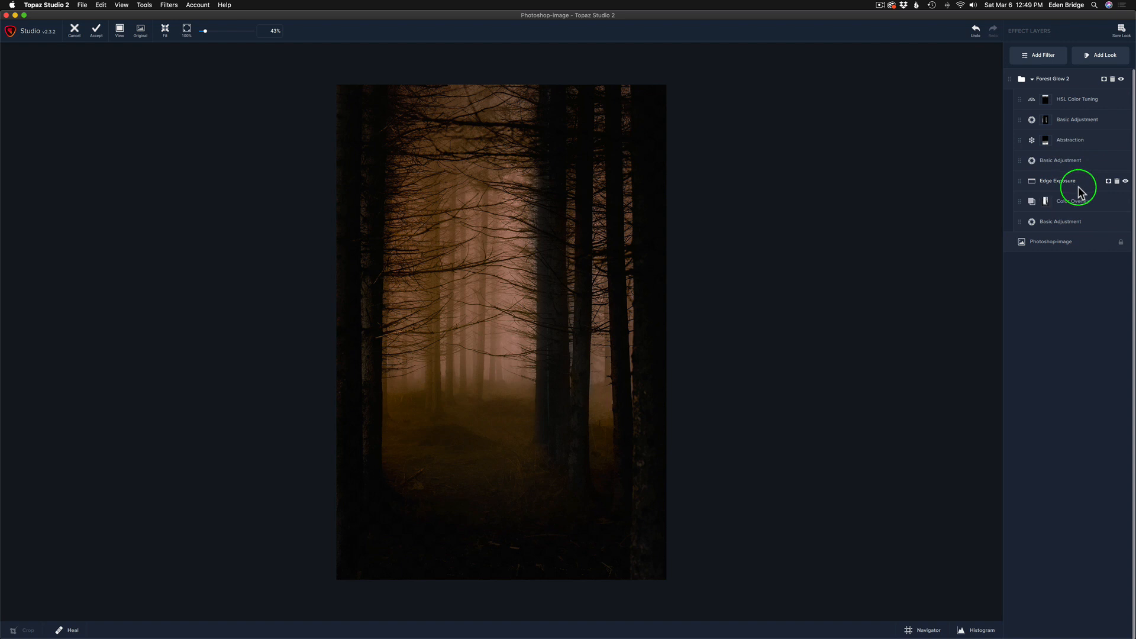
pyautogui.press('space')
pyautogui.click(824, 333)
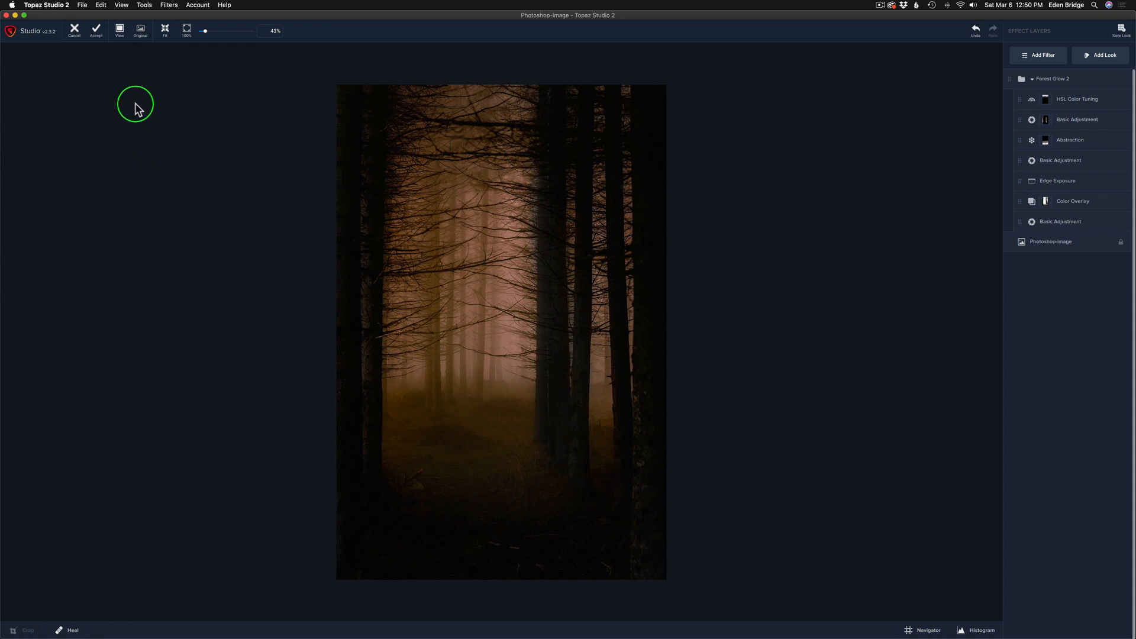
pyautogui.click(82, 5)
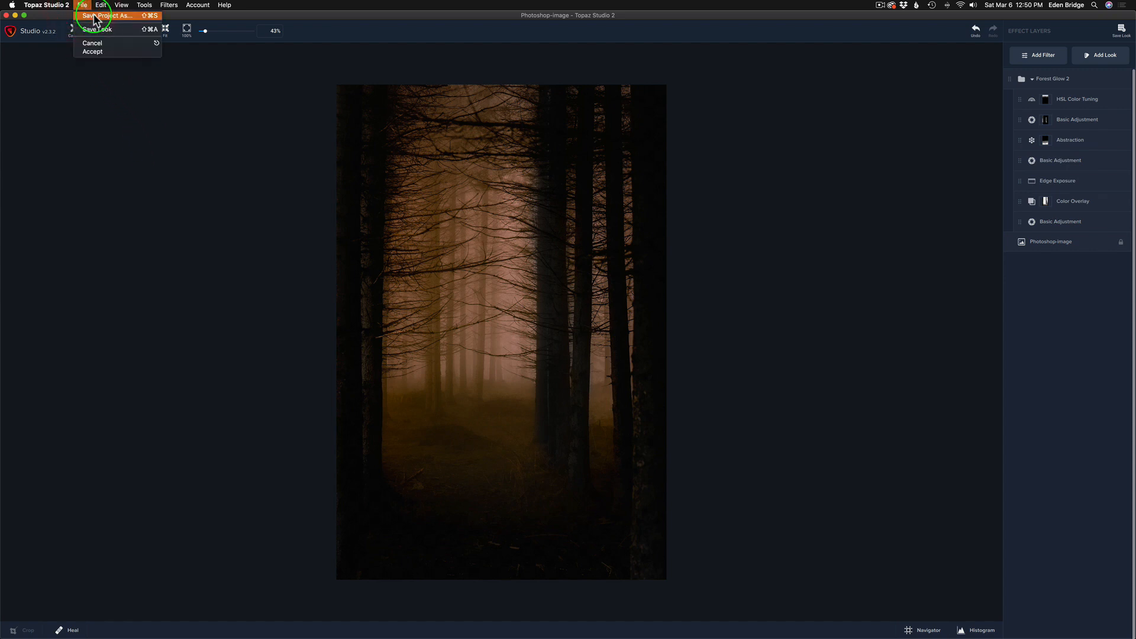
pyautogui.click(199, 187)
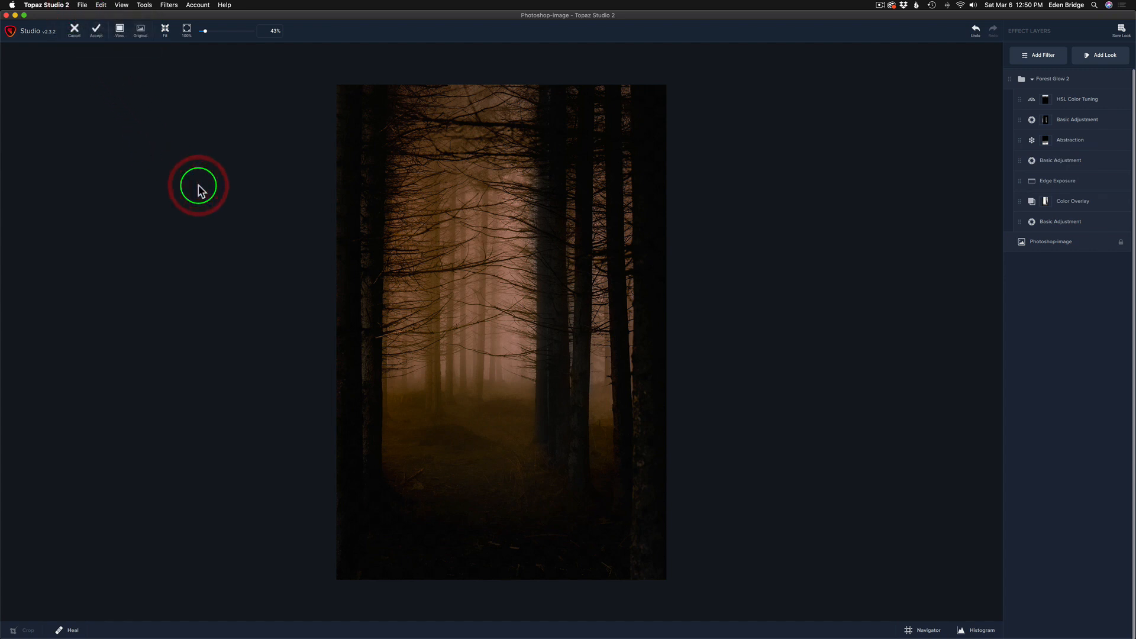